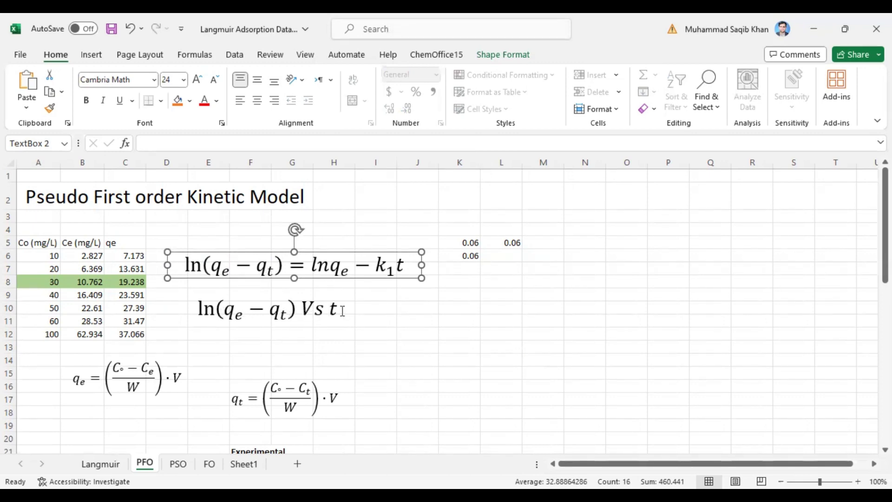
- Examine the ln(qe − qt) = ln qe − k1t equation's intercept and slope terms and the ln(qe − qt) Vs t plot expression
click(255, 312)
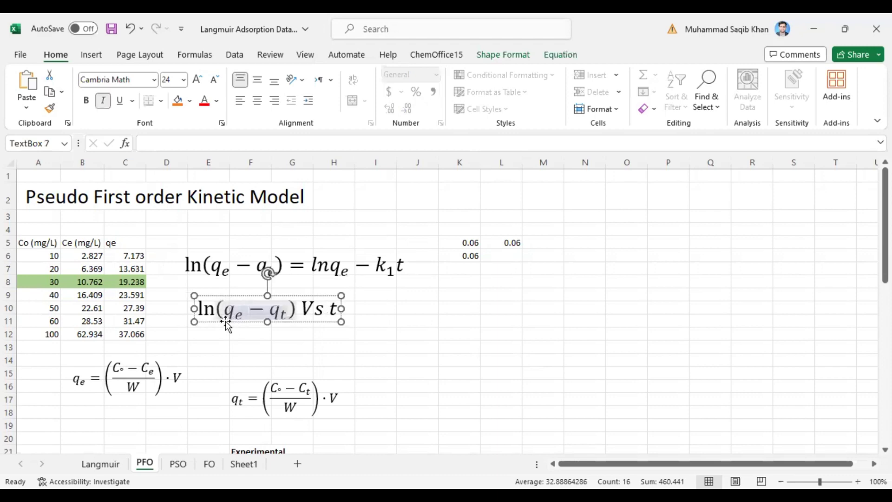
click(225, 322)
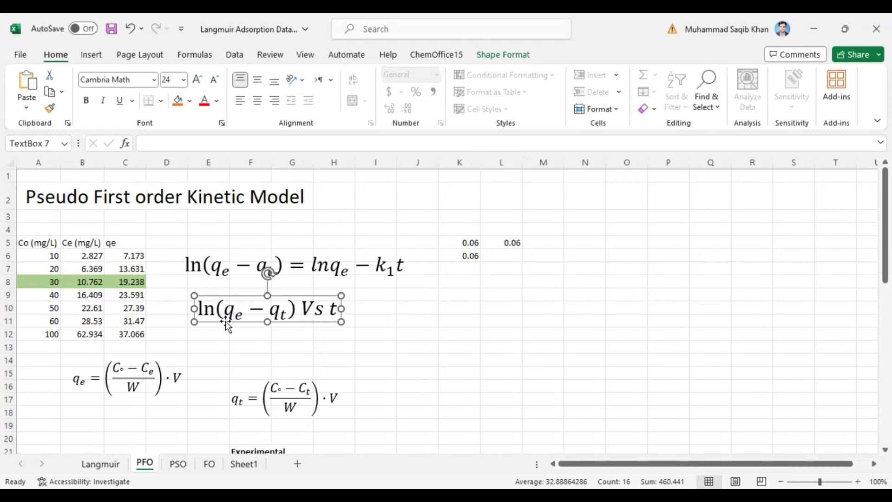
click(313, 269)
drag(312, 269, 345, 268)
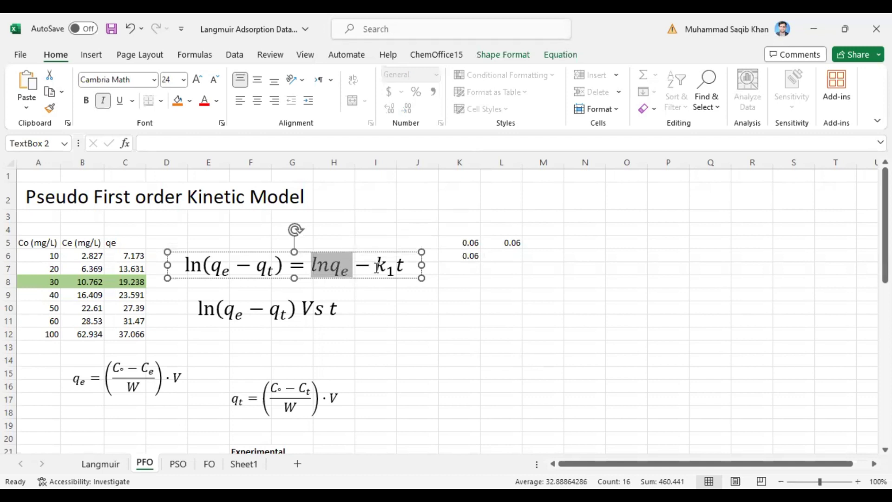
mouse_move(375, 269)
mouse_down()
mouse_move(395, 274)
mouse_move(361, 272)
mouse_up()
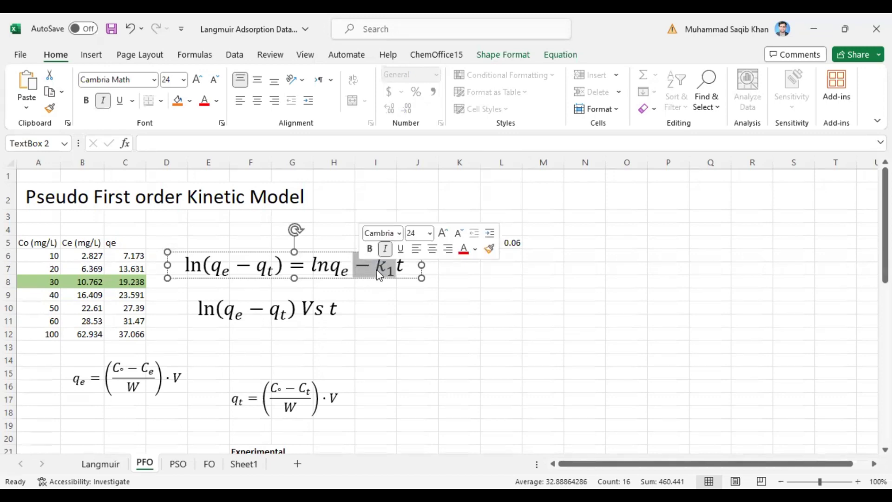
click(375, 270)
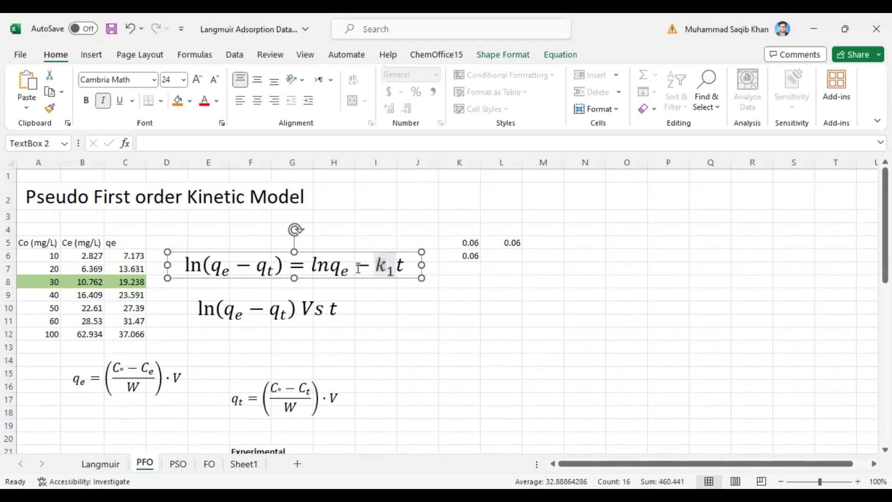
click(332, 268)
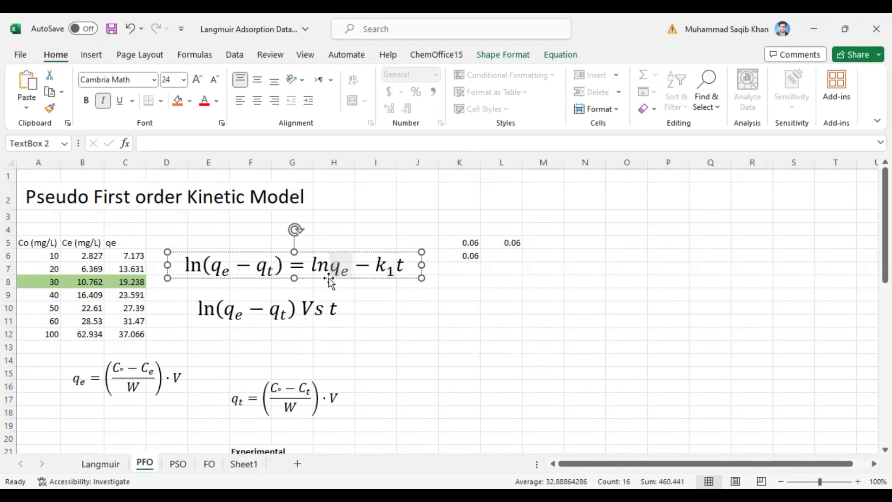
click(328, 277)
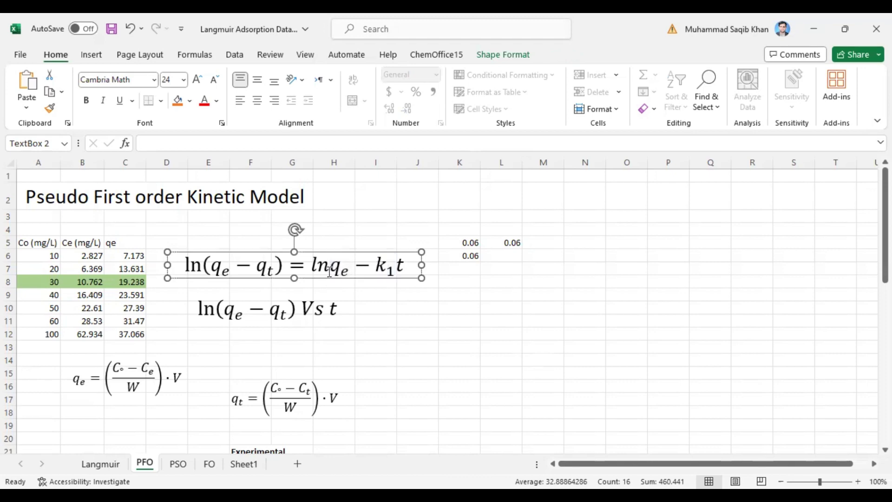
double_click(380, 263)
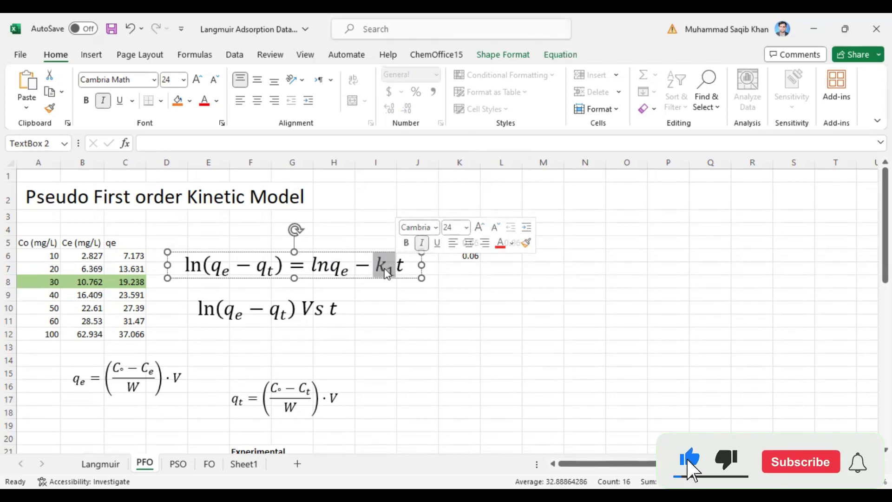
click(330, 278)
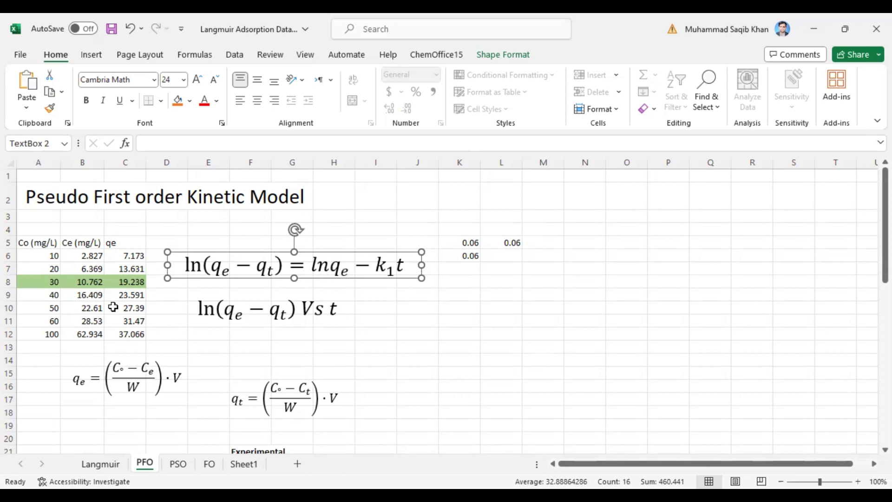
- Review the Co, Ce and qe equilibrium data, focusing on the 30 mg/L row and the formulas behind the qe values
drag(45, 256, 82, 335)
drag(125, 254, 129, 335)
click(38, 281)
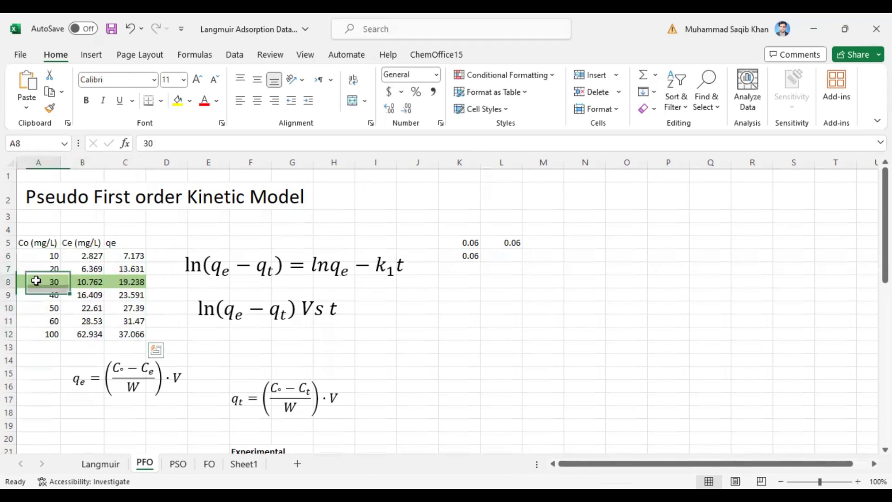
drag(36, 282, 119, 281)
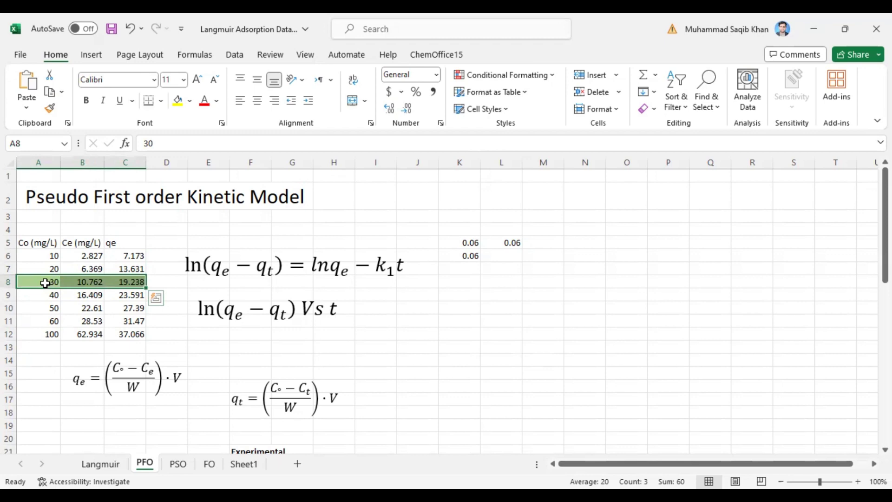
drag(45, 283, 145, 282)
click(38, 282)
drag(39, 282, 140, 282)
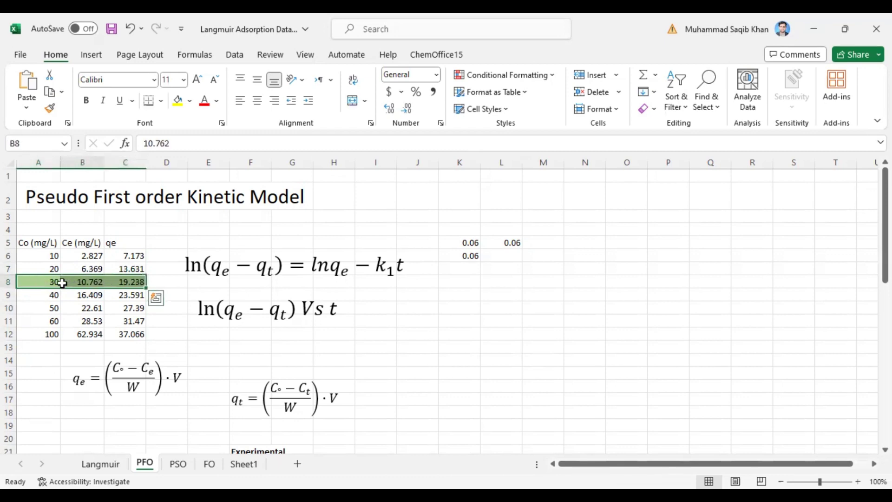
click(100, 282)
click(112, 282)
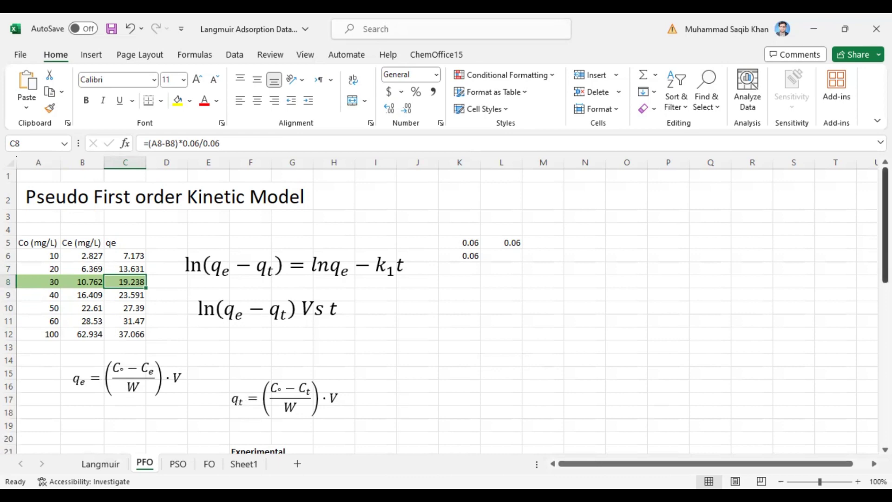
mouse_move(885, 223)
mouse_down()
mouse_move(885, 316)
mouse_move(885, 238)
mouse_up()
drag(119, 209, 124, 301)
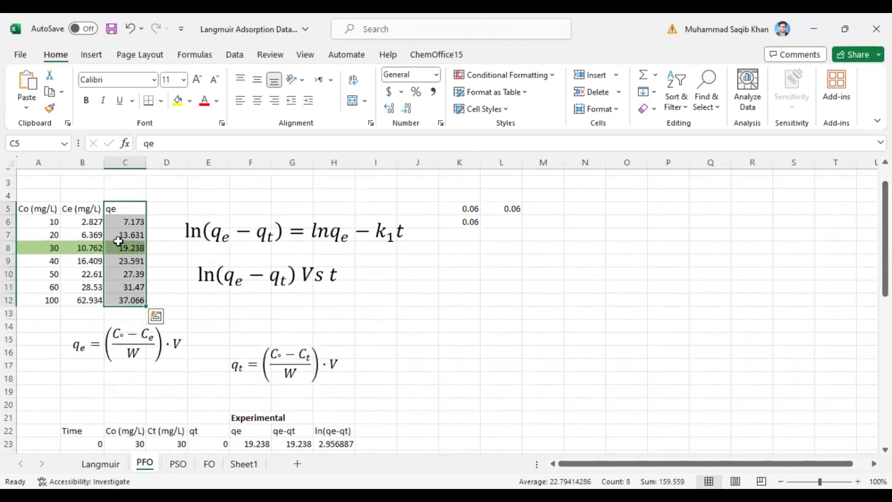
click(121, 218)
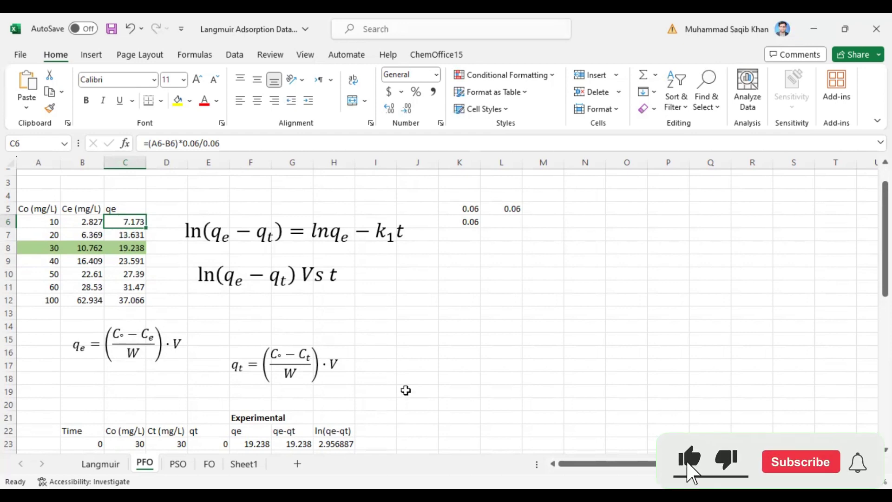
- Review the Time, Co and Ct columns of the kinetic data table in rows 23 to 35
drag(885, 239, 885, 317)
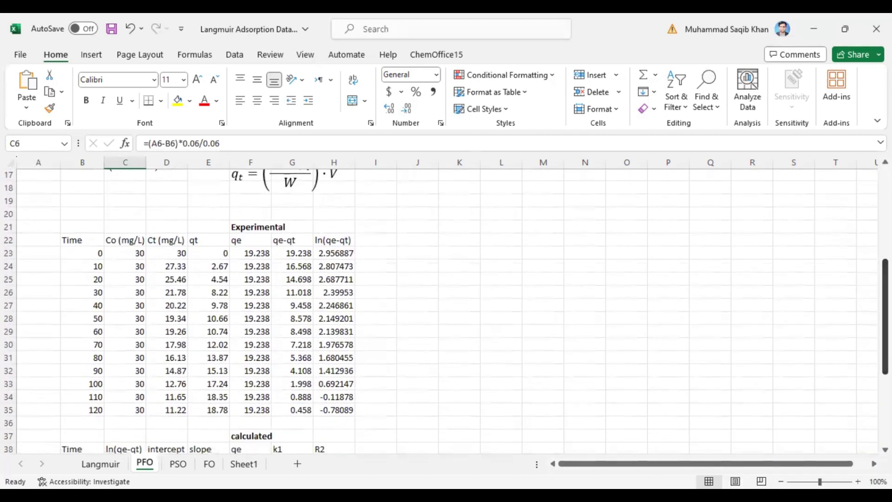
click(126, 255)
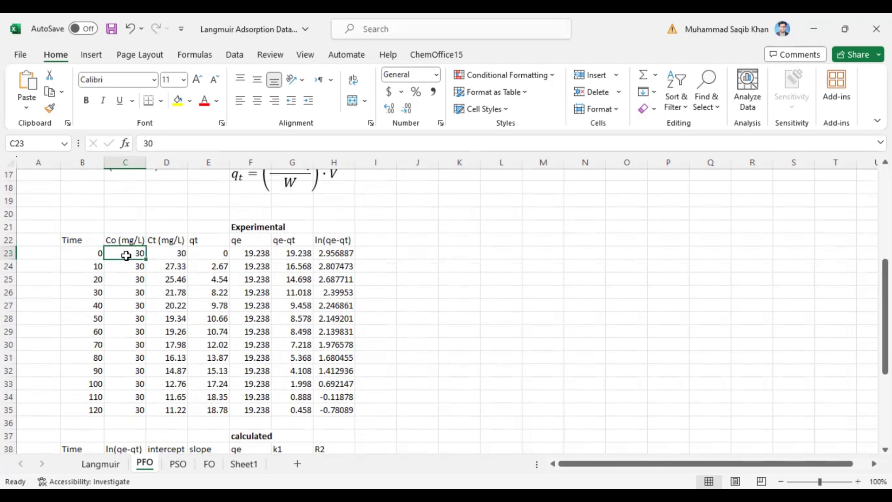
drag(126, 256, 126, 410)
click(116, 295)
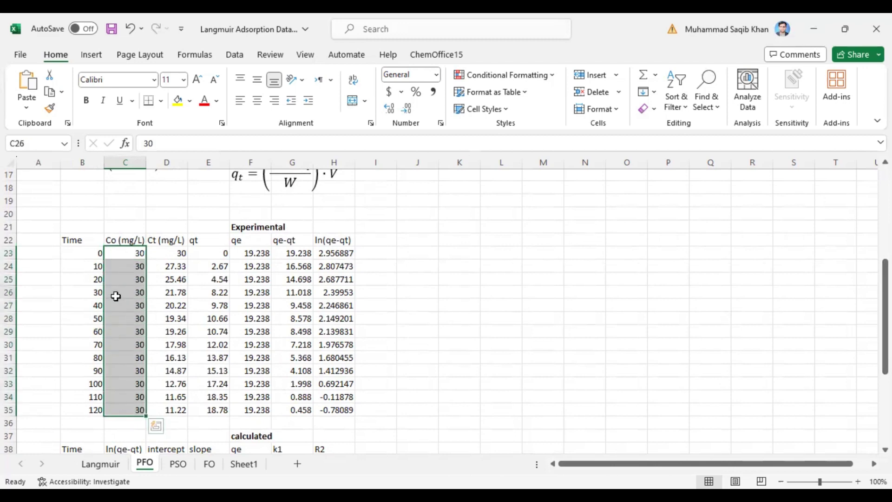
drag(89, 253, 87, 405)
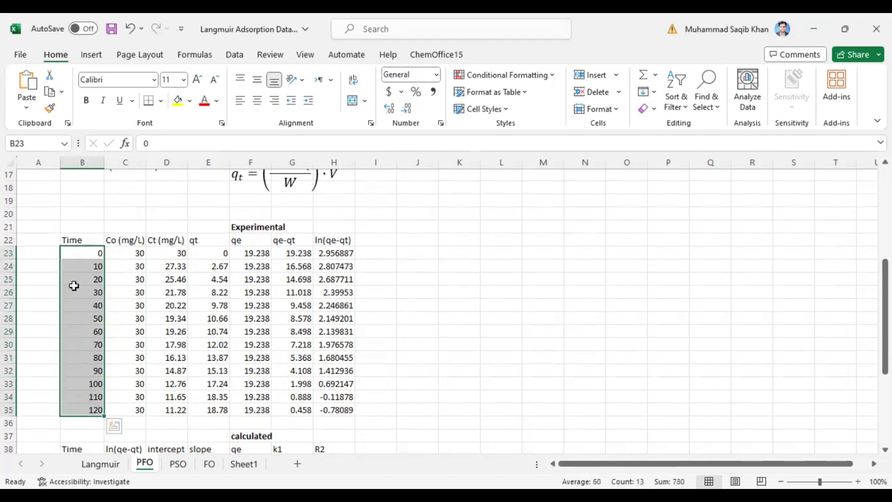
click(84, 255)
drag(85, 255, 130, 404)
click(118, 381)
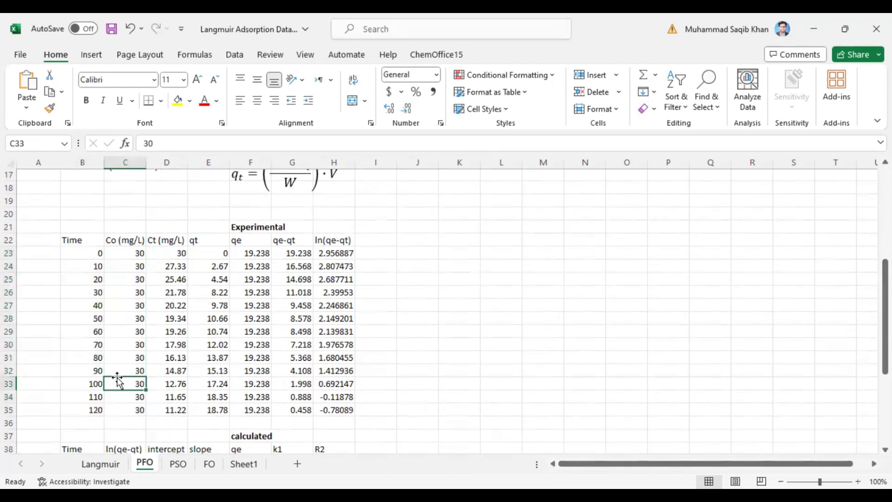
click(168, 254)
drag(167, 255, 171, 409)
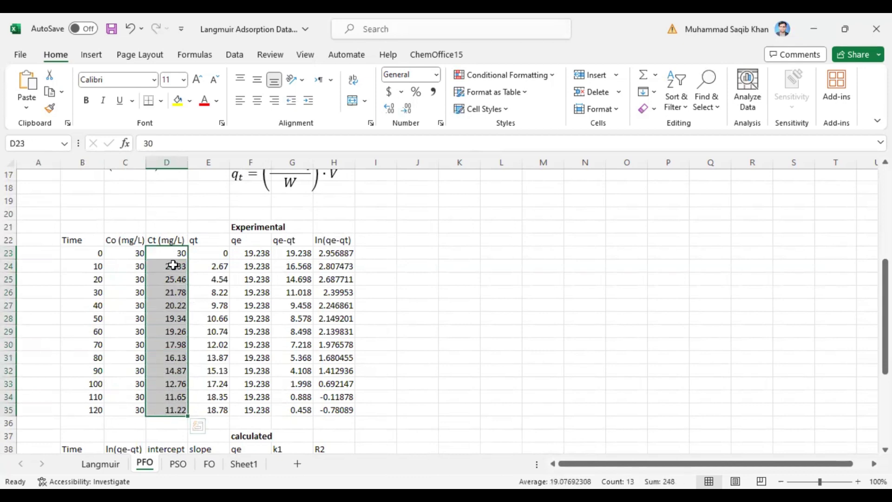
click(176, 409)
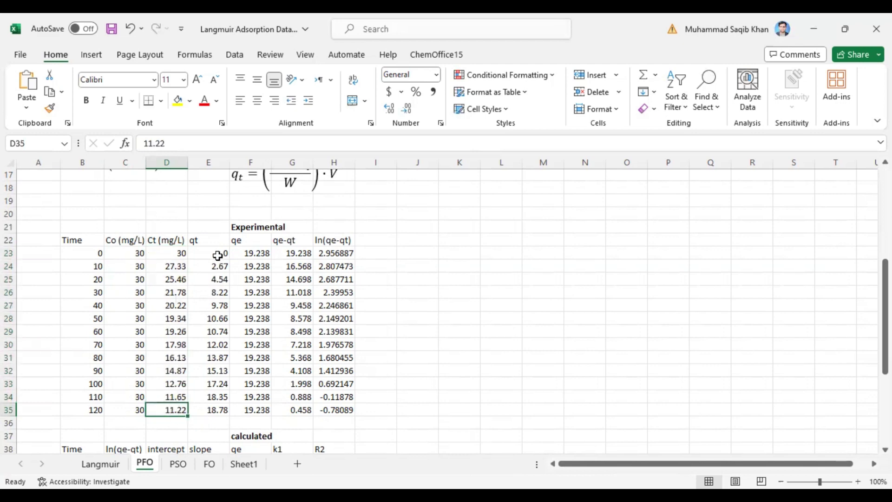
- Clear the qt, qe, qe-qt and ln(qe-qt) values in E23:H35 of the experimental table
drag(217, 256, 322, 408)
key(Delete)
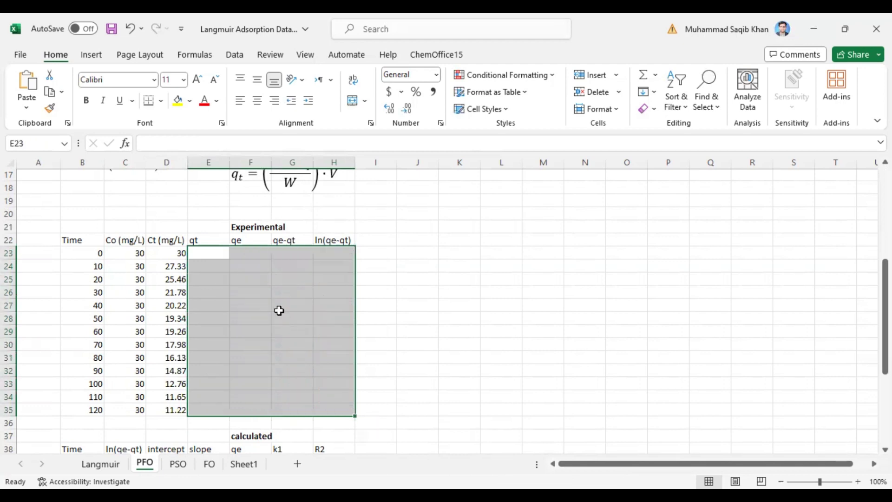
- Enter the qt formula =(C23-D23)*K5/K6 in cell E23 for time 0
click(203, 254)
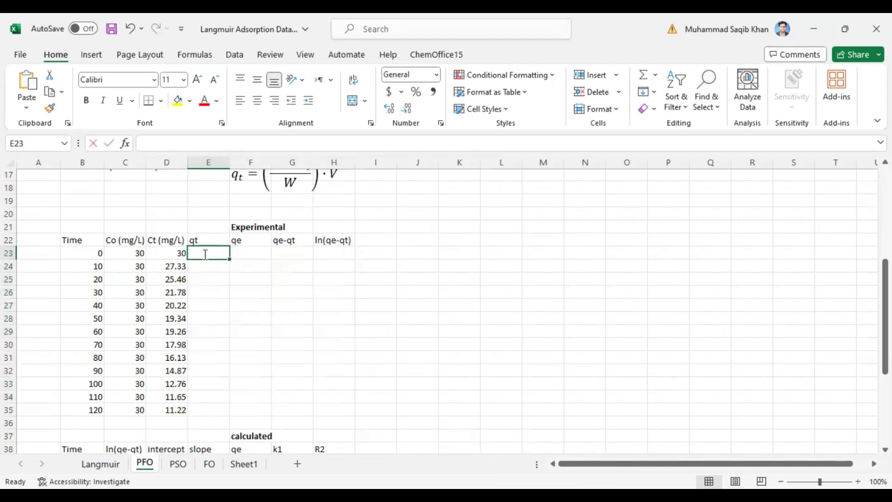
text(=)
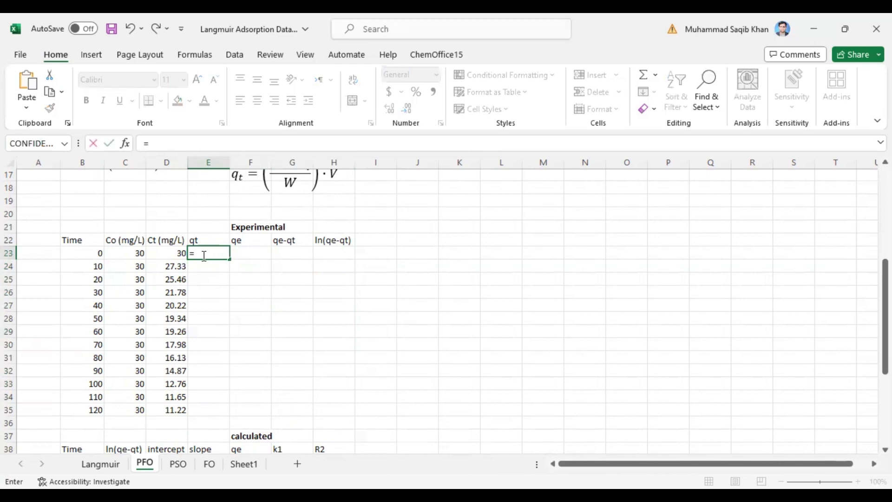
click(135, 253)
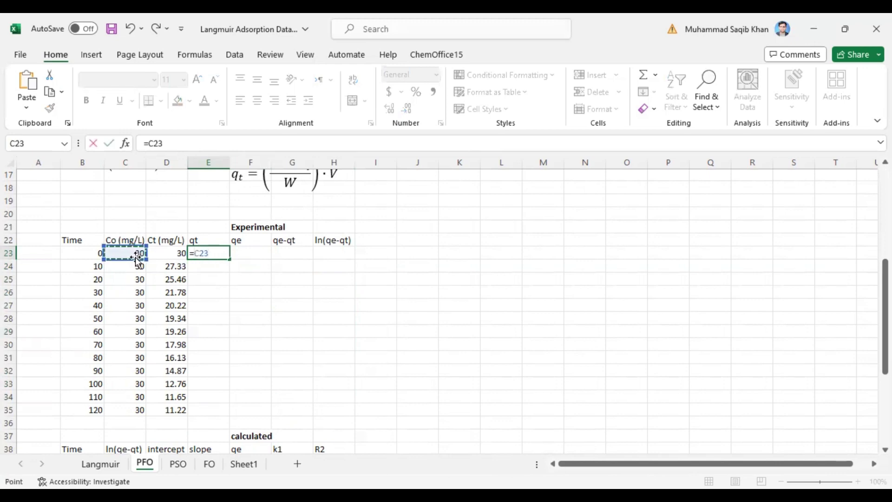
key(BackSpace)
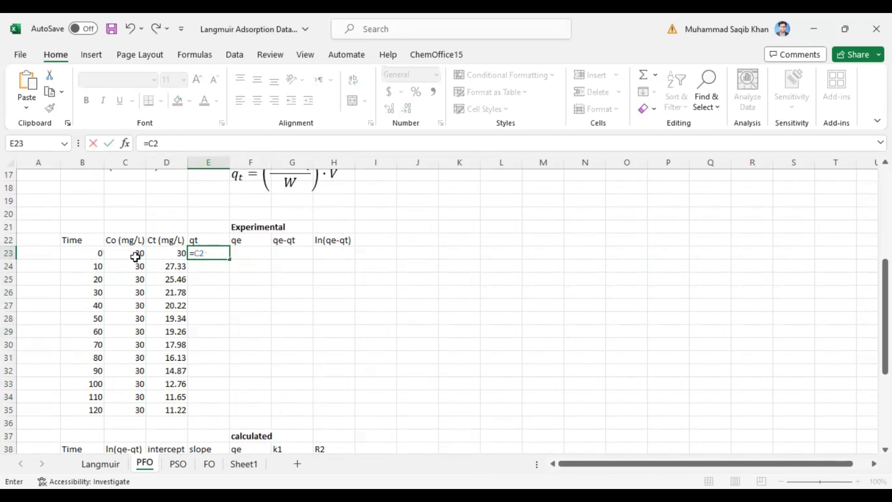
key(BackSpace)
key(BackSpace)
text(()
click(130, 252)
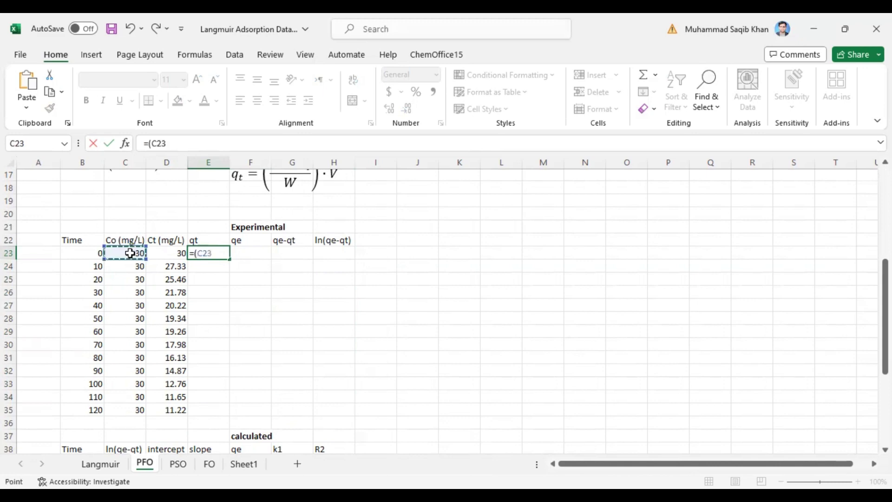
text(-)
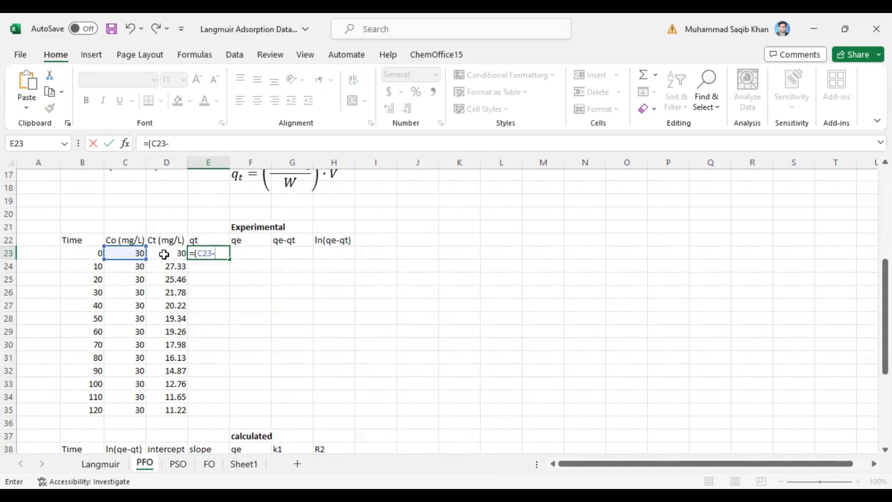
click(164, 254)
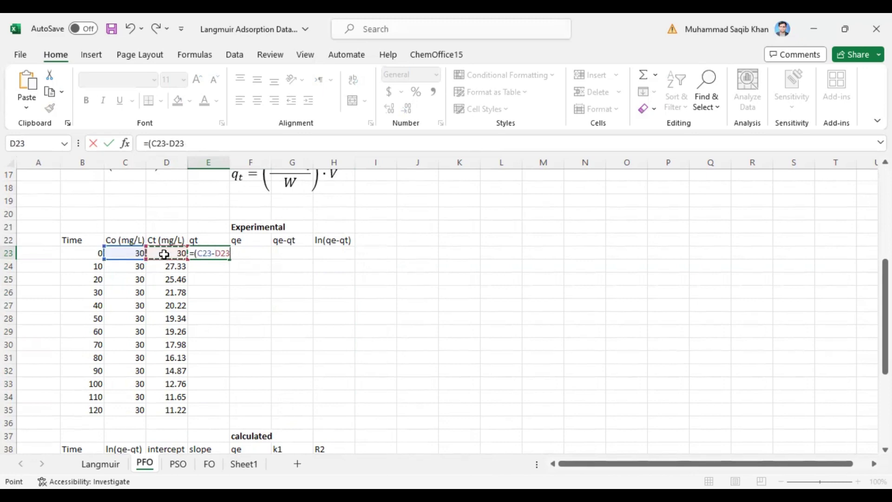
text()*)
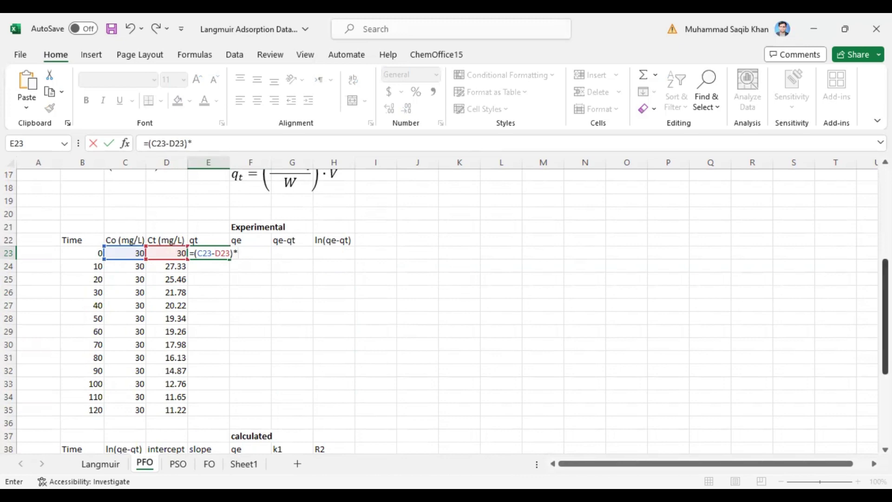
drag(885, 317, 885, 244)
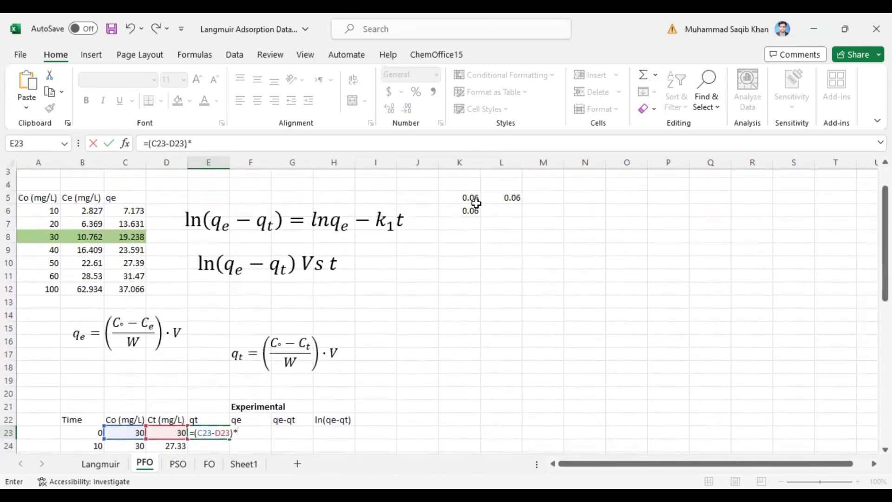
click(474, 199)
text(/)
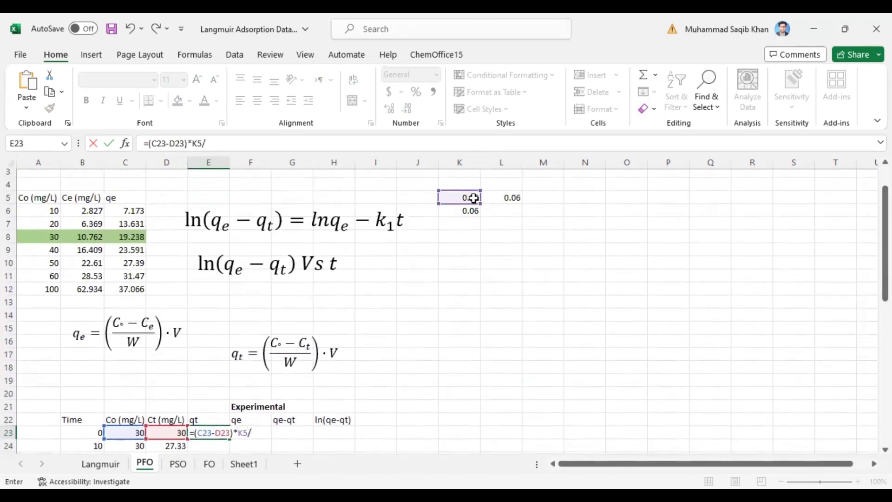
click(472, 211)
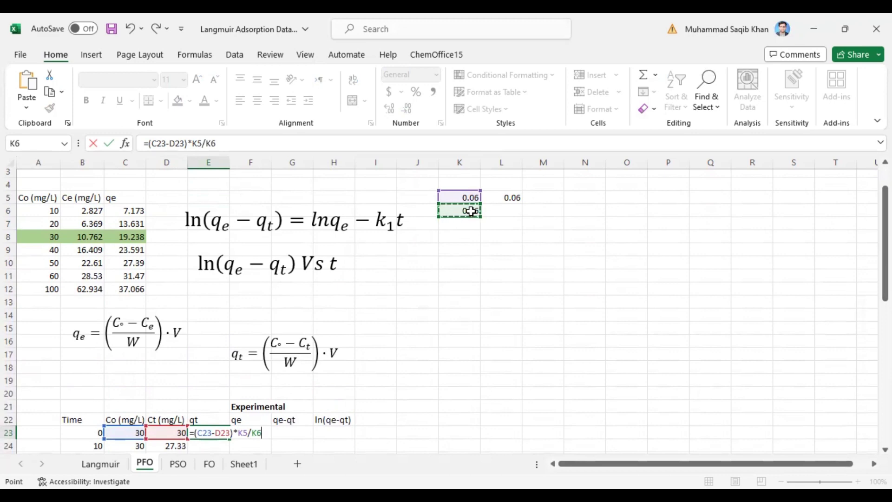
key(Return)
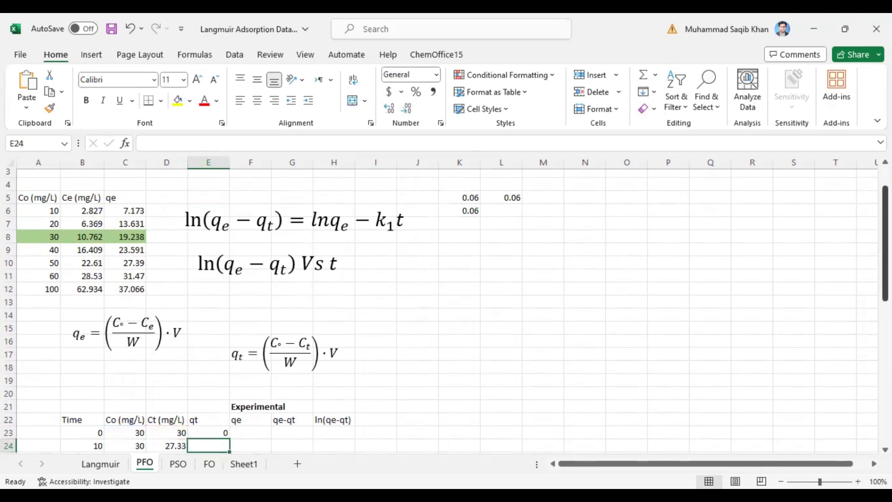
- Make the K5 and K6 references absolute in E23's qt formula so it reads =(C23-D23)*$K$5/$K$6
drag(885, 198, 885, 264)
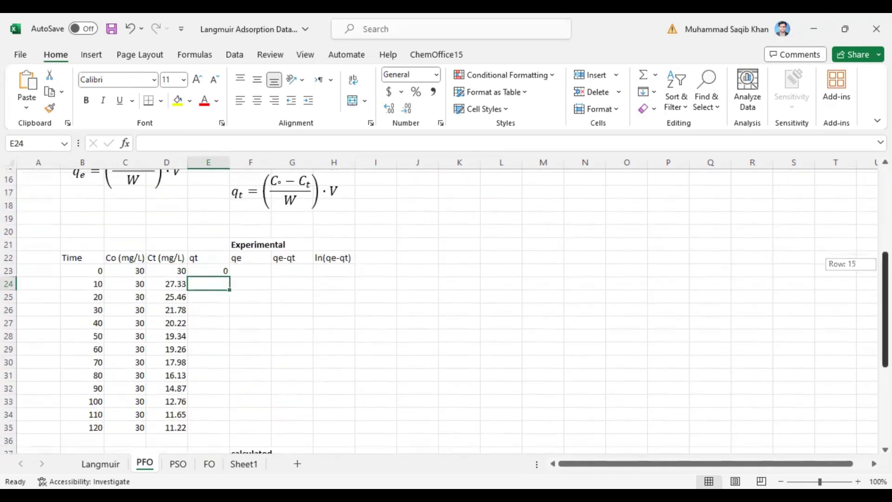
click(209, 269)
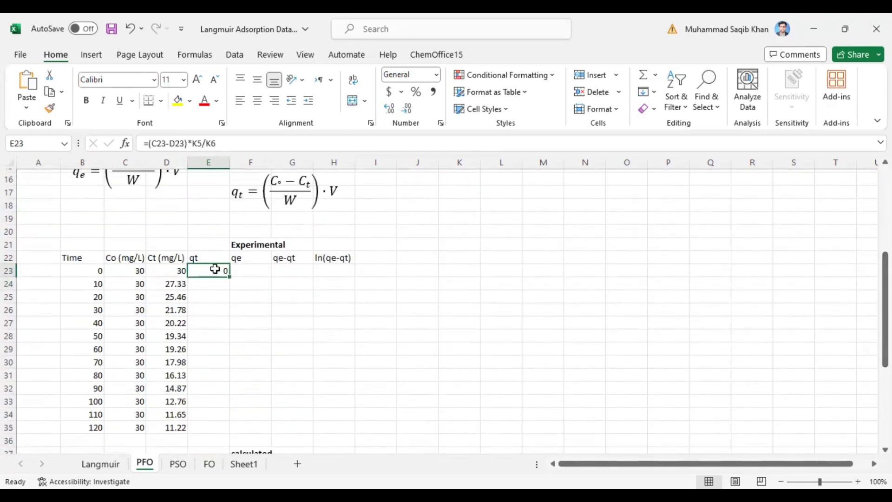
double_click(214, 269)
click(194, 143)
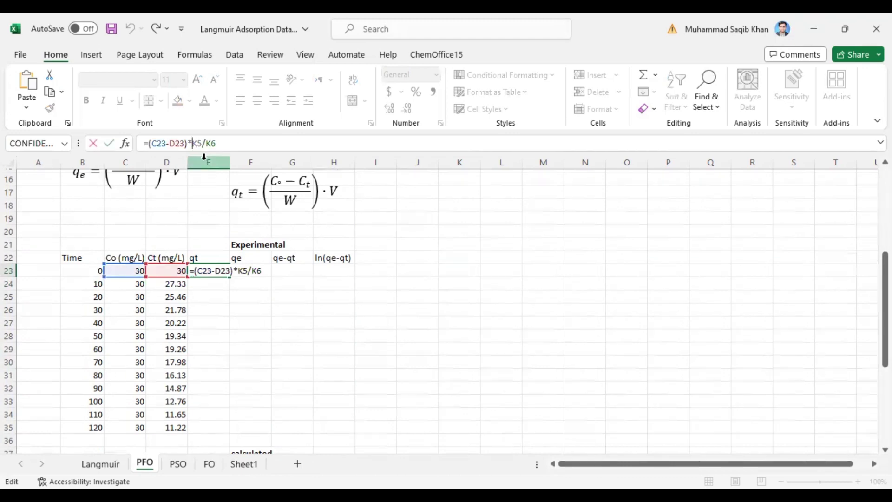
text($)
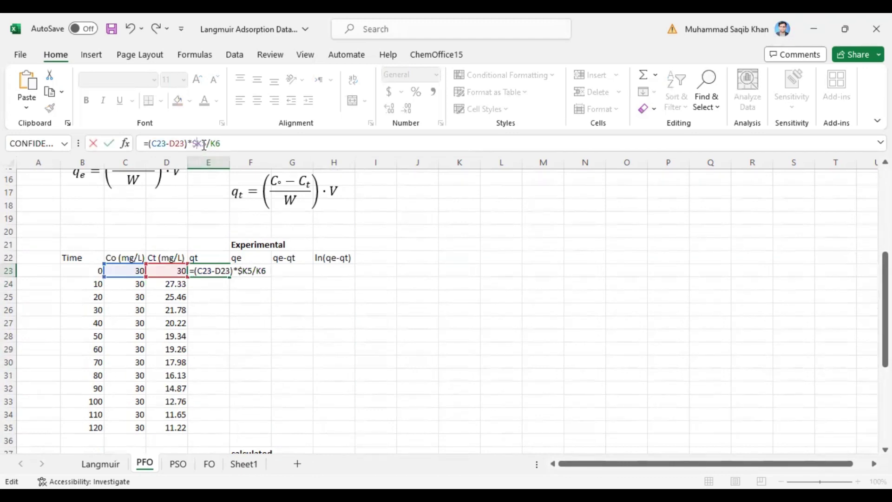
click(204, 144)
text($)
click(215, 143)
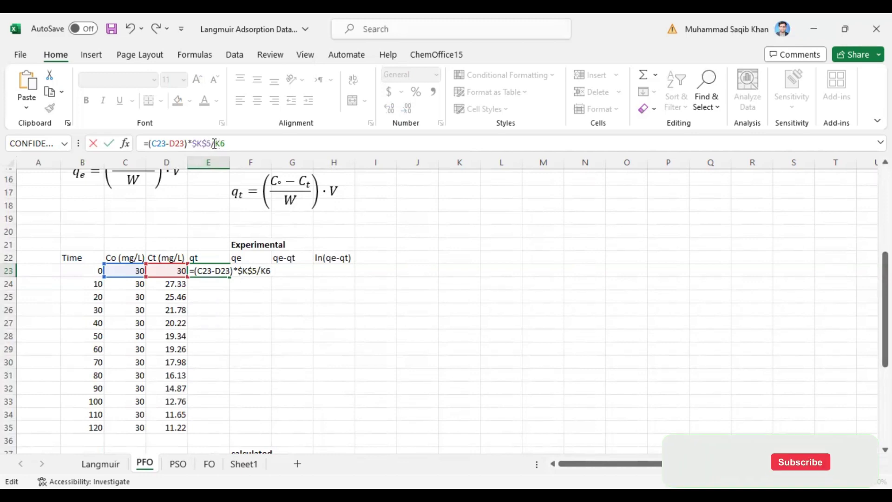
text($)
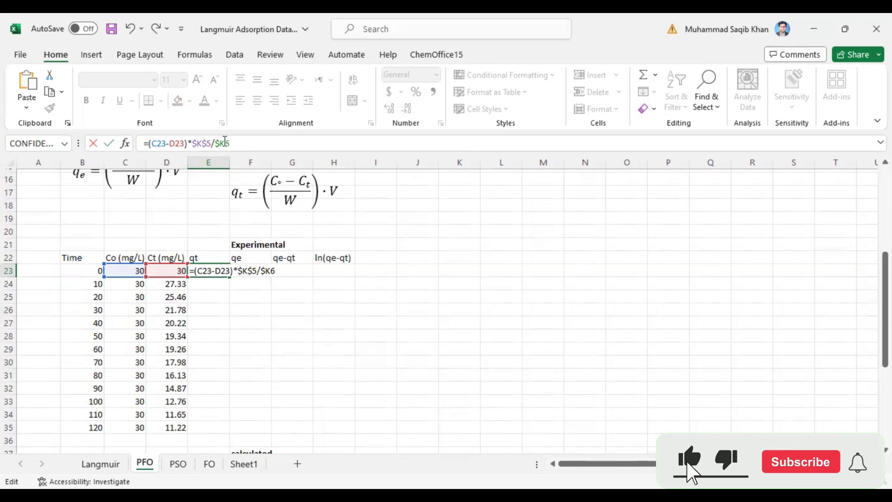
click(225, 143)
text($)
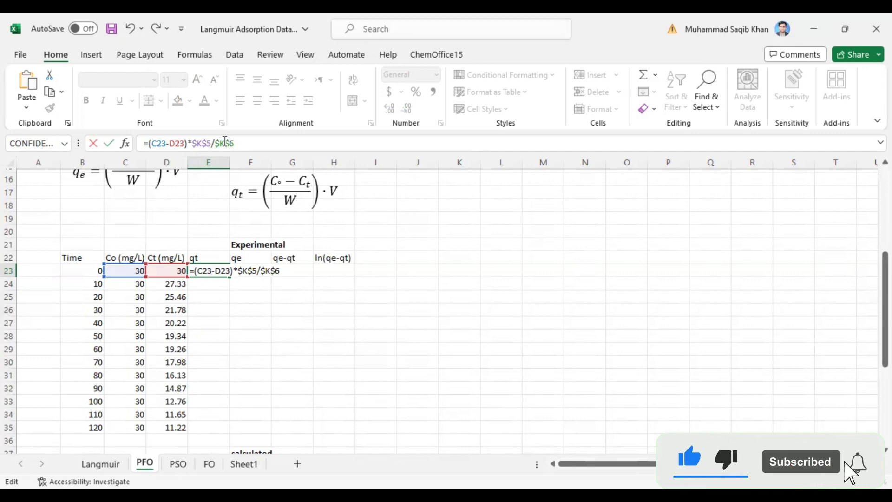
key(Return)
- Fill the qt formula from E23 down to E35 for all times up to 120
click(222, 272)
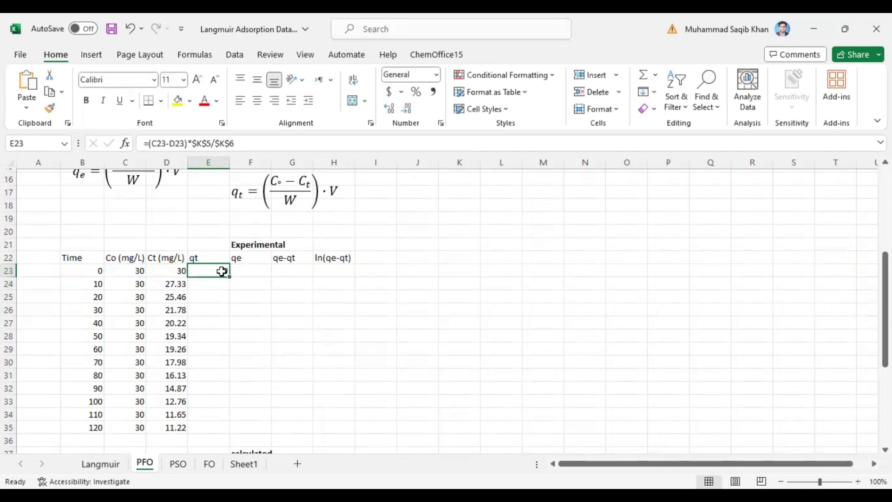
drag(228, 276, 232, 433)
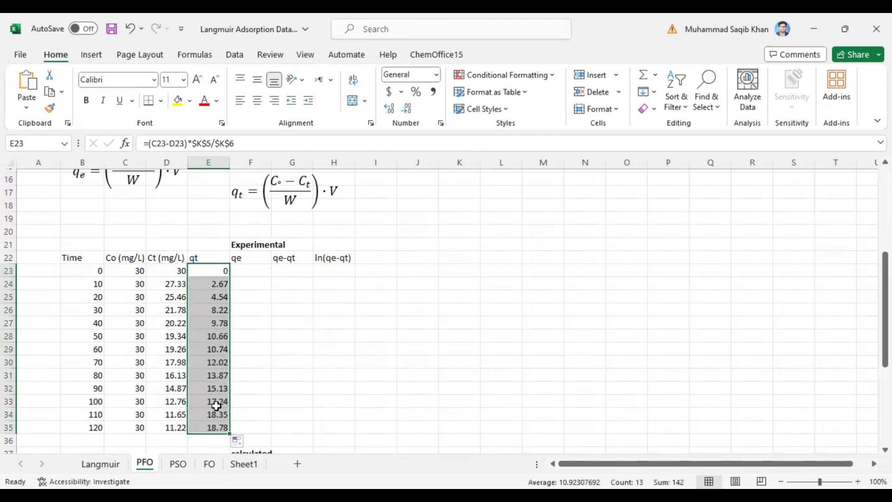
click(209, 431)
click(207, 272)
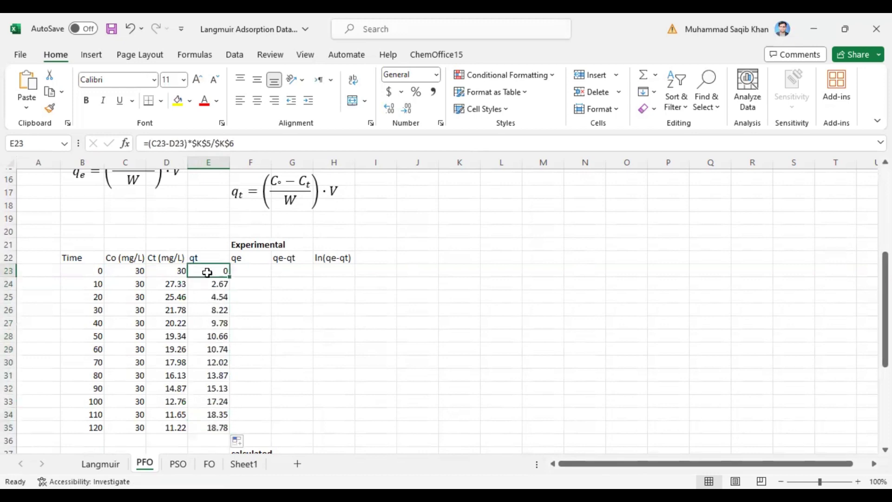
key(ctrl+shift+Down)
- Copy the 30 mg/L row's qe from C8 into F23 as a plain value and fill it down to F35
scroll(207, 269, up, 1)
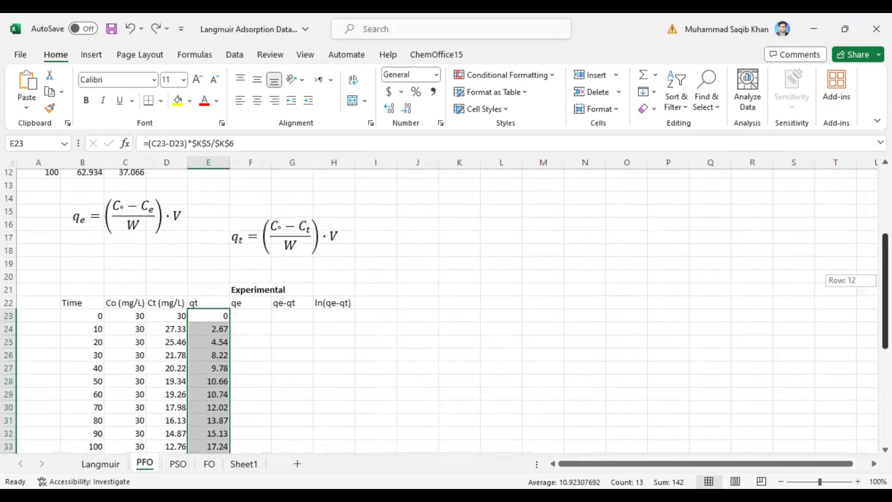
ctrl+click(241, 313)
click(241, 313)
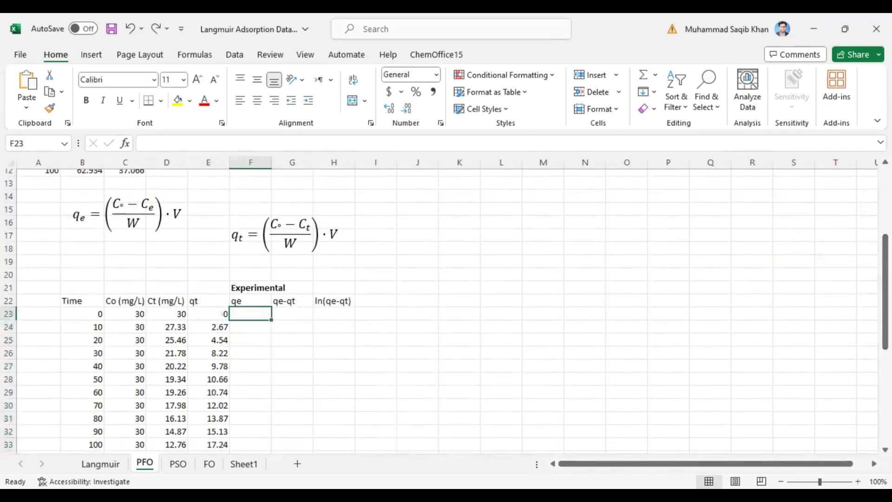
drag(885, 291, 867, 232)
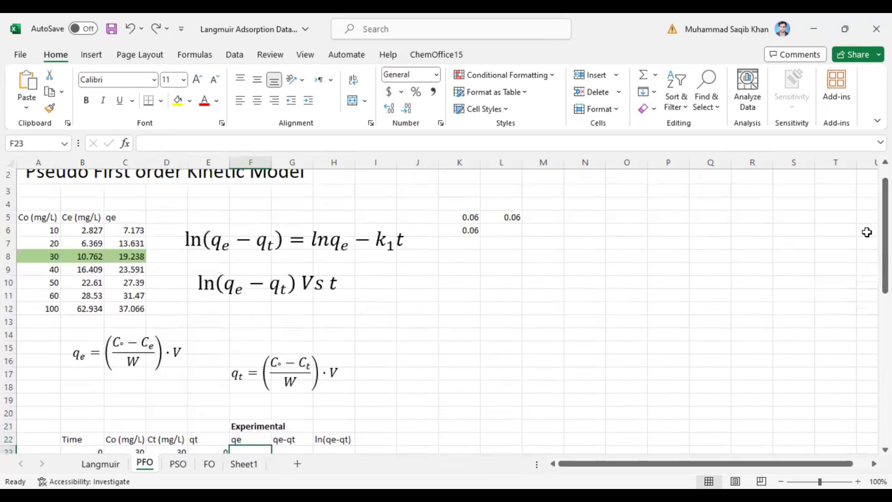
click(126, 255)
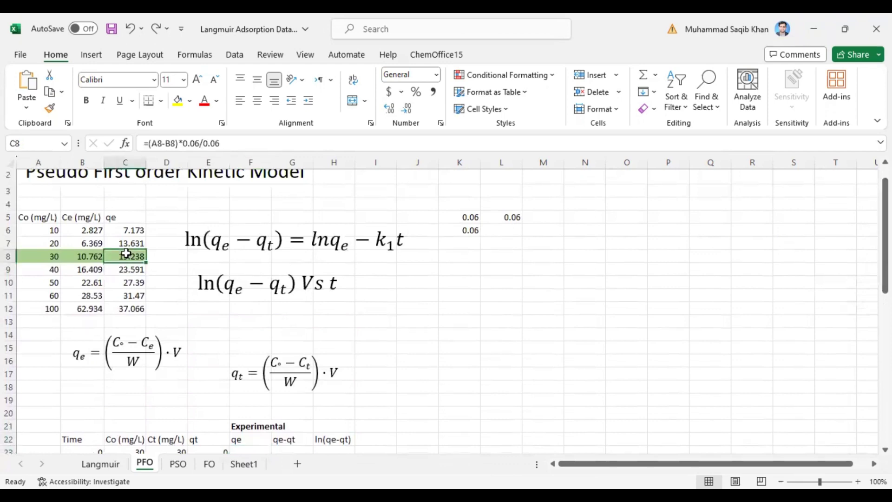
key(ctrl+c)
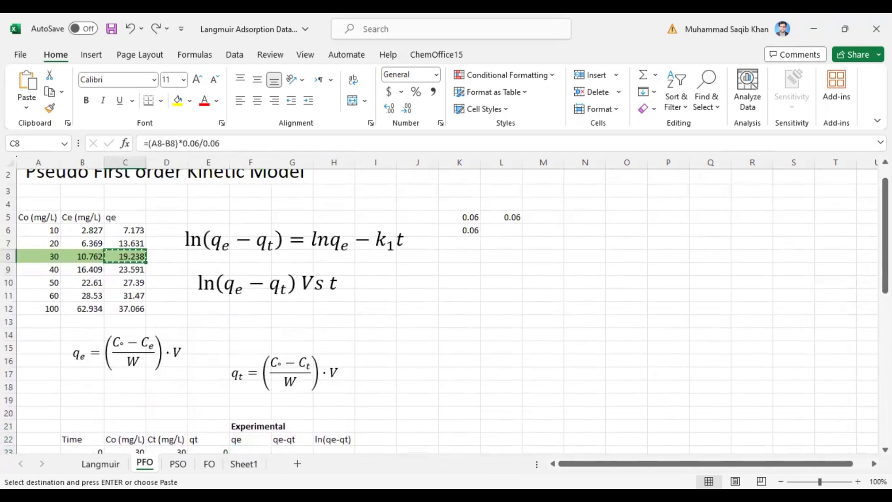
scroll(334, 304, down, 4)
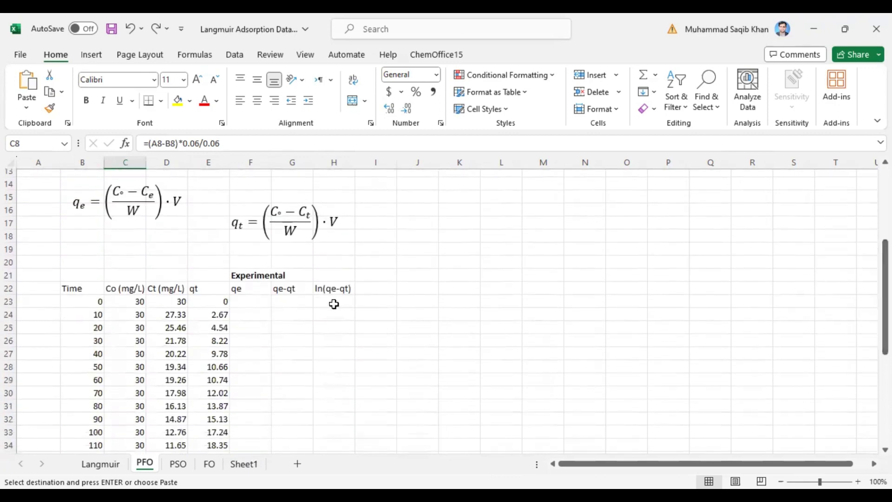
click(260, 301)
right_click(264, 302)
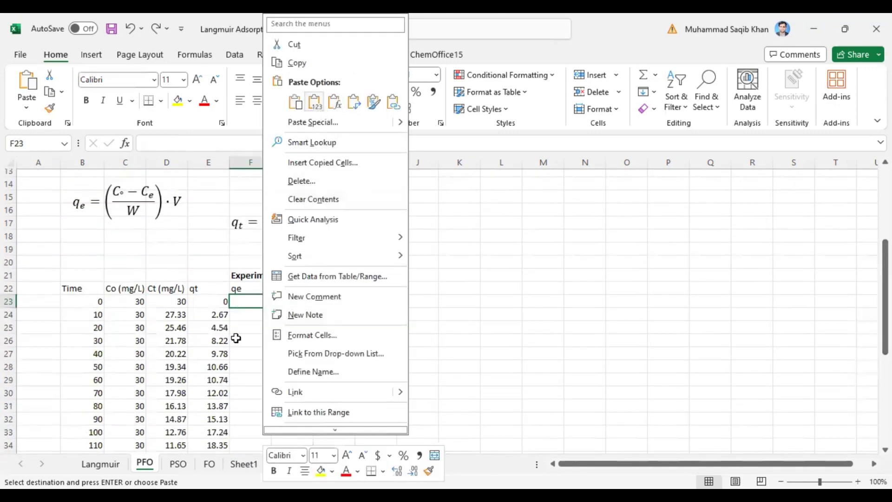
key(ctrl+v)
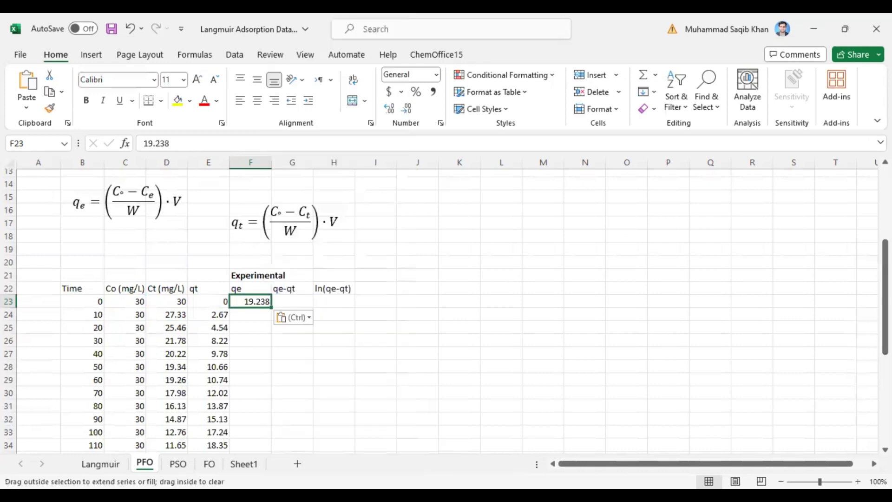
drag(259, 421, 256, 411)
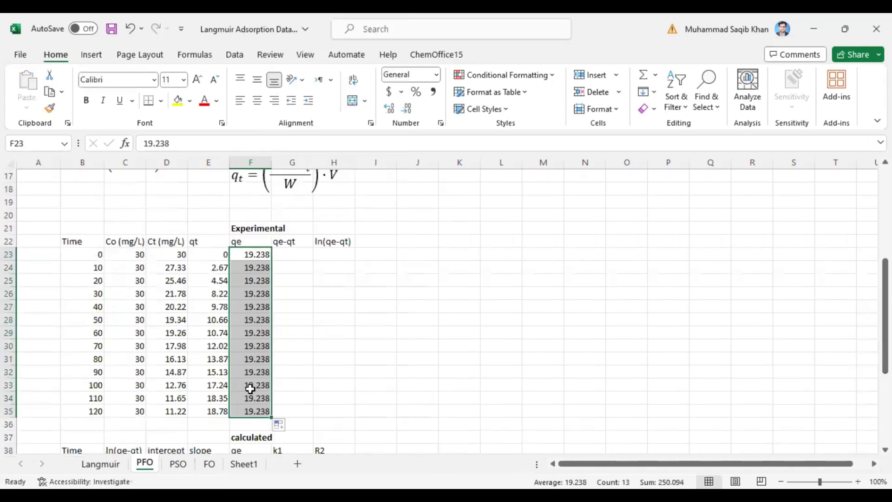
- Calculate qe-qt in G23 with =F23-E23 and fill the formula down to G35
click(286, 254)
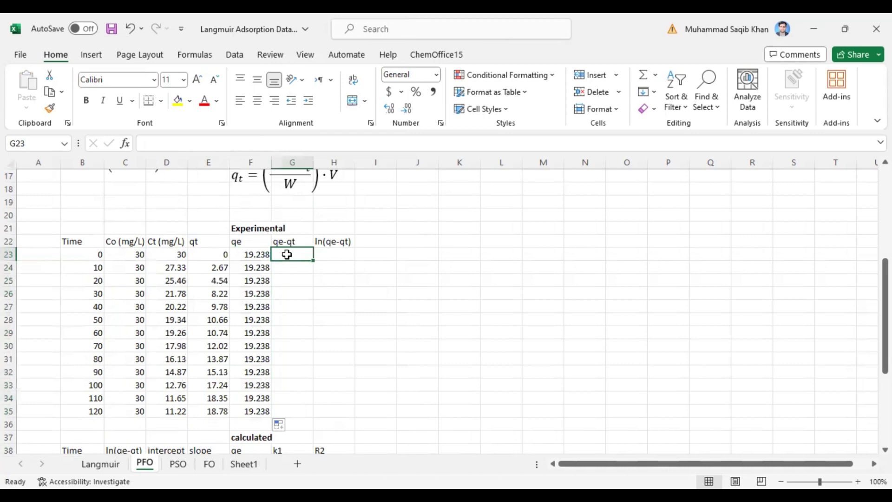
text(=)
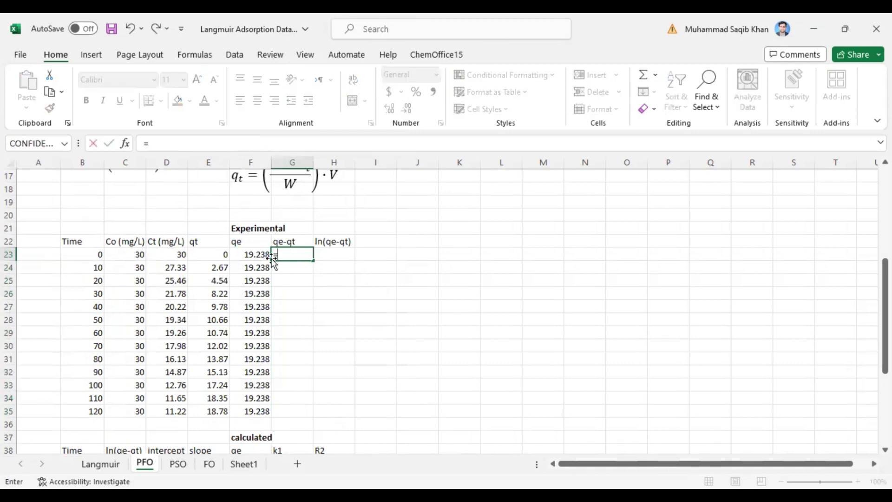
click(250, 255)
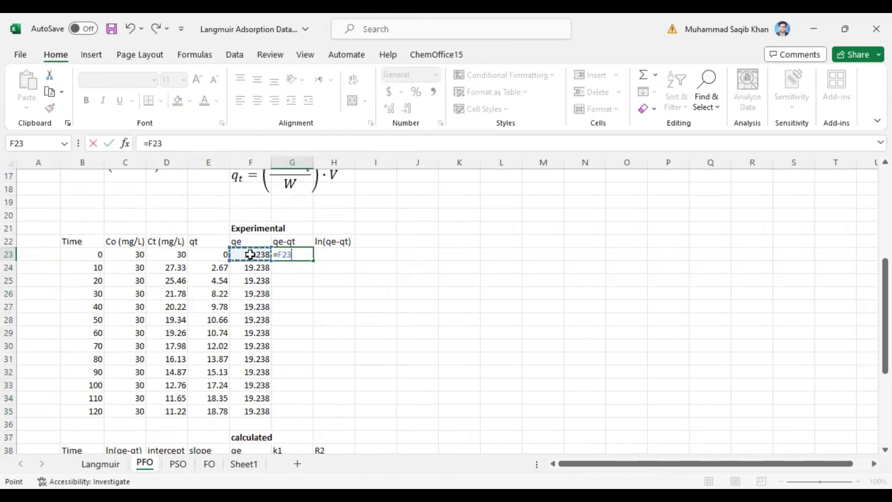
text(-)
click(220, 257)
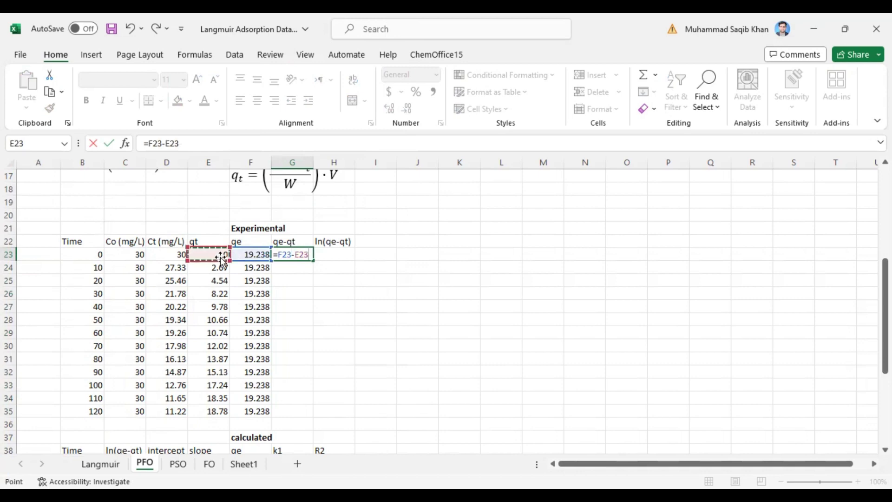
key(Return)
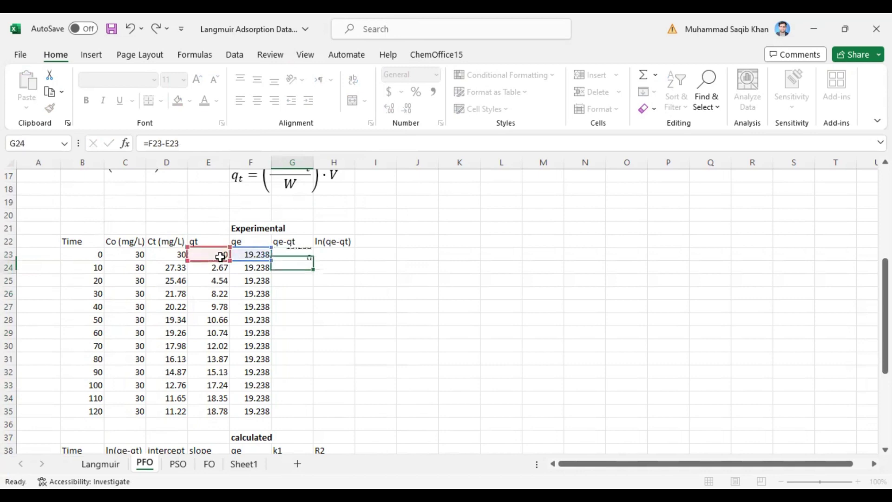
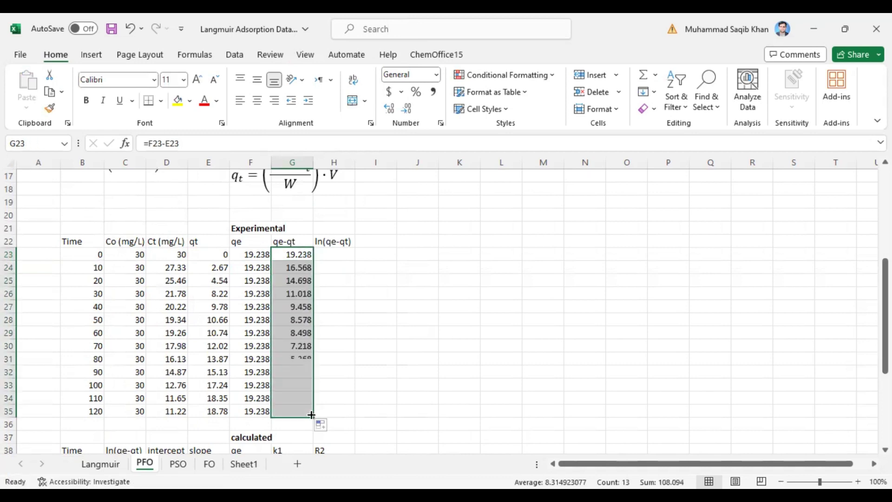
- Calculate ln(qe-qt) in H23 with =LN(G23) and fill the formula down to H35
click(339, 251)
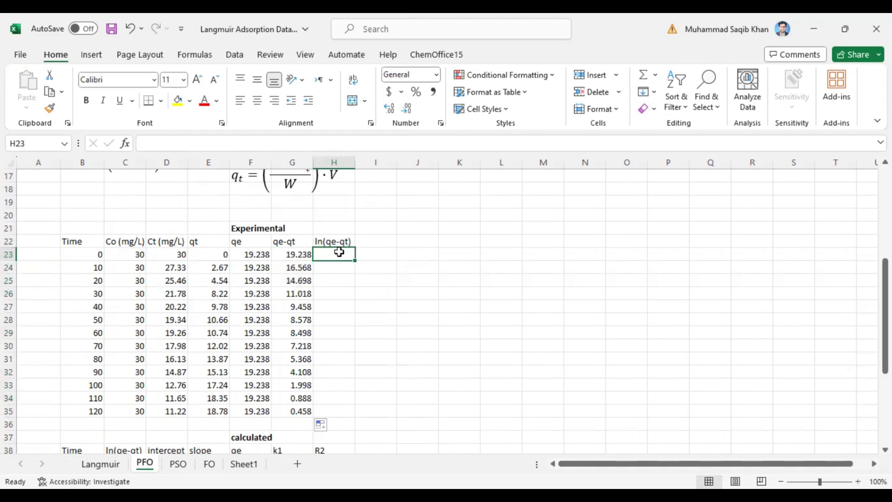
text(=)
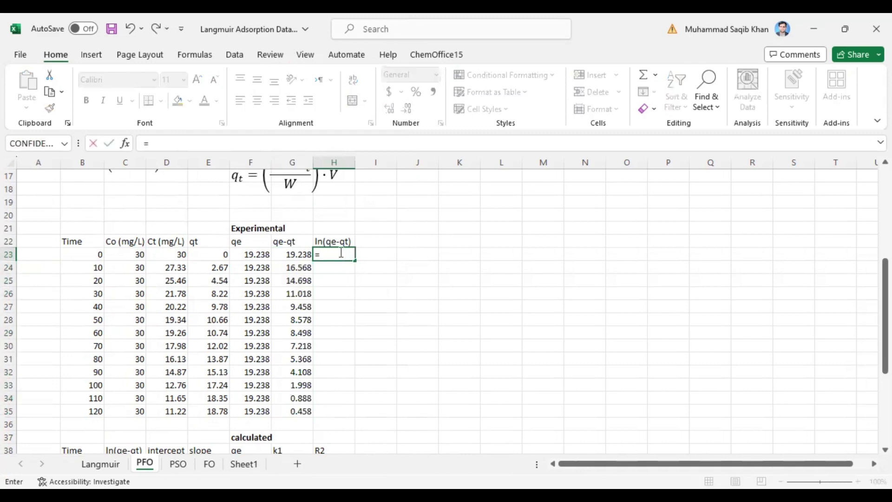
text(ln)
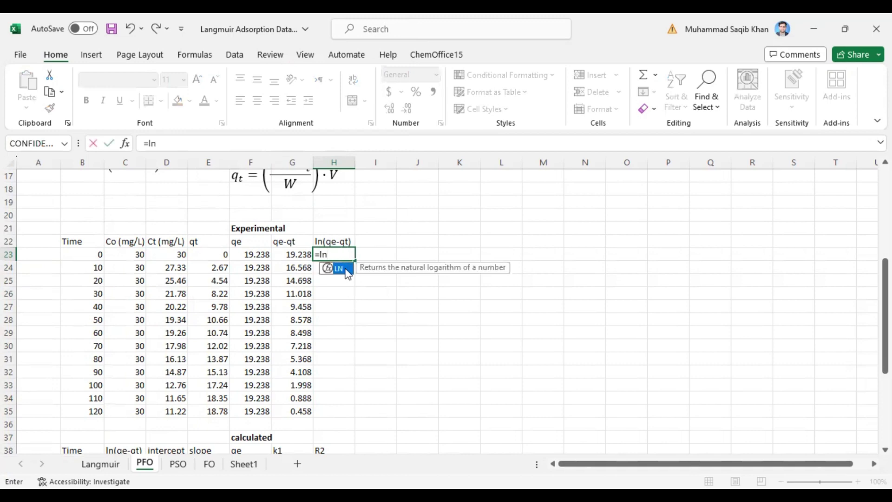
double_click(346, 269)
click(296, 253)
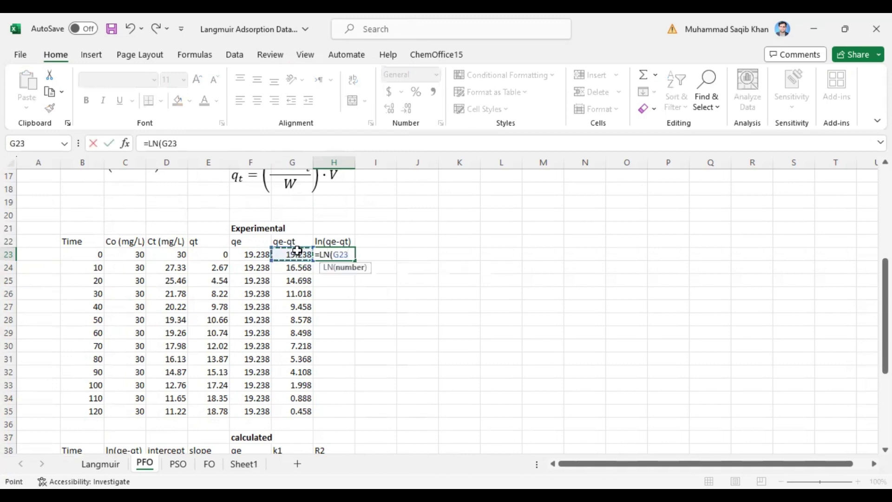
key(Return)
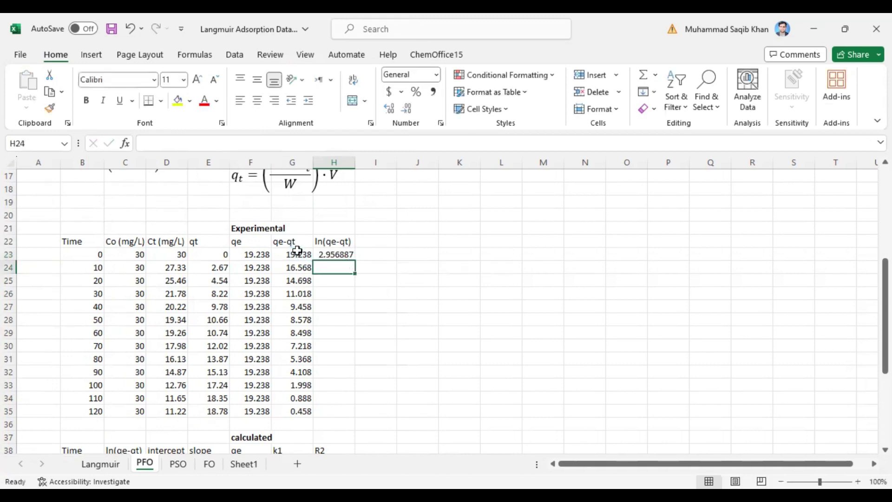
click(350, 255)
drag(356, 261, 357, 413)
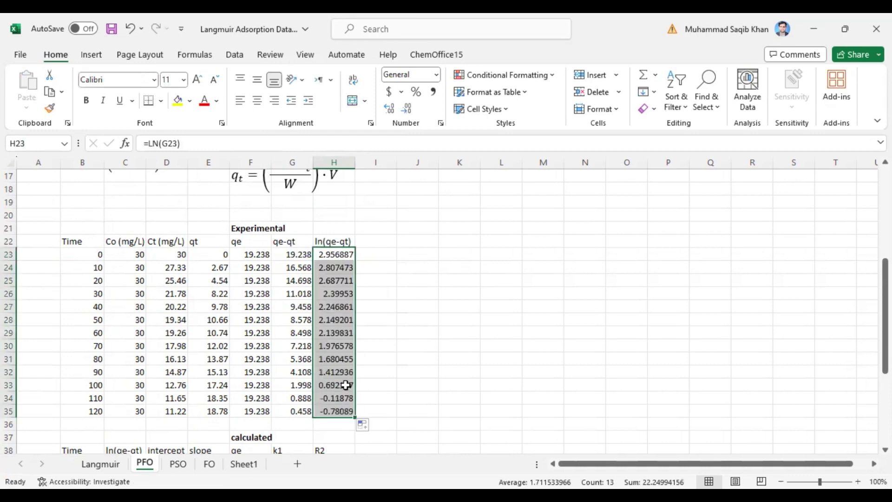
- Copy the Time and ln(qe-qt) columns with their headers from B38:C51 of the calculated table
drag(885, 320, 885, 271)
click(242, 209)
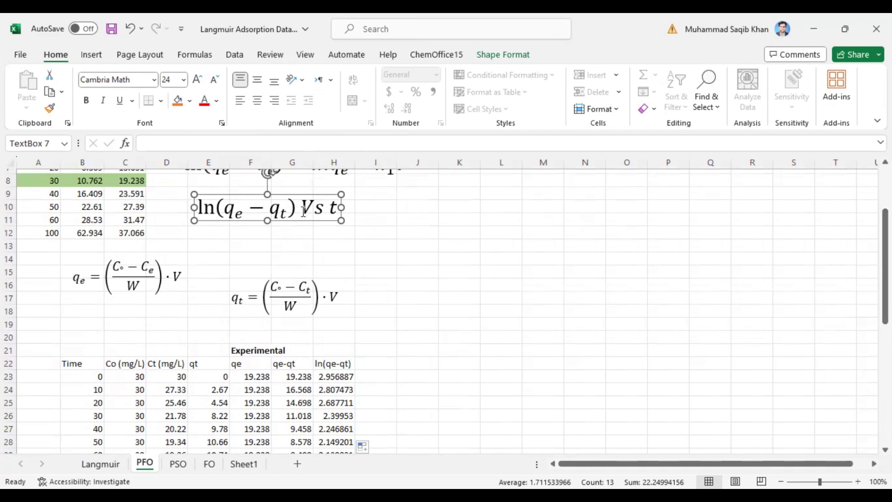
drag(885, 260, 885, 381)
click(97, 292)
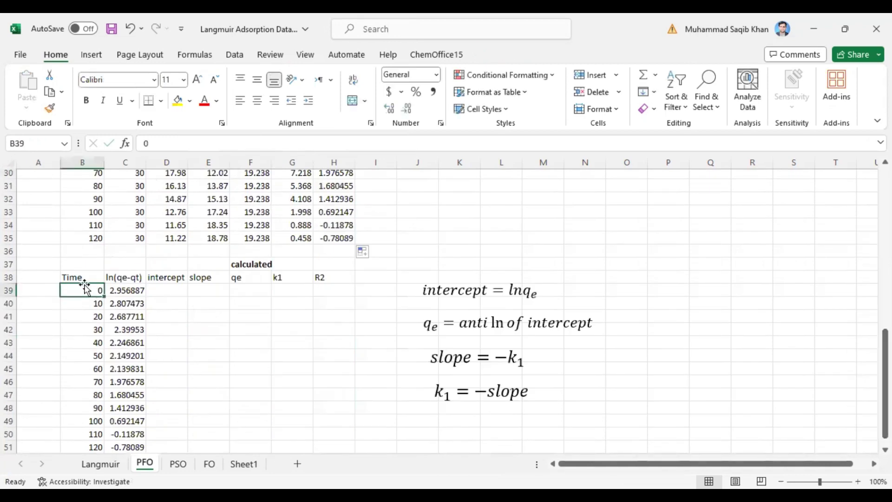
click(112, 291)
drag(83, 279, 134, 449)
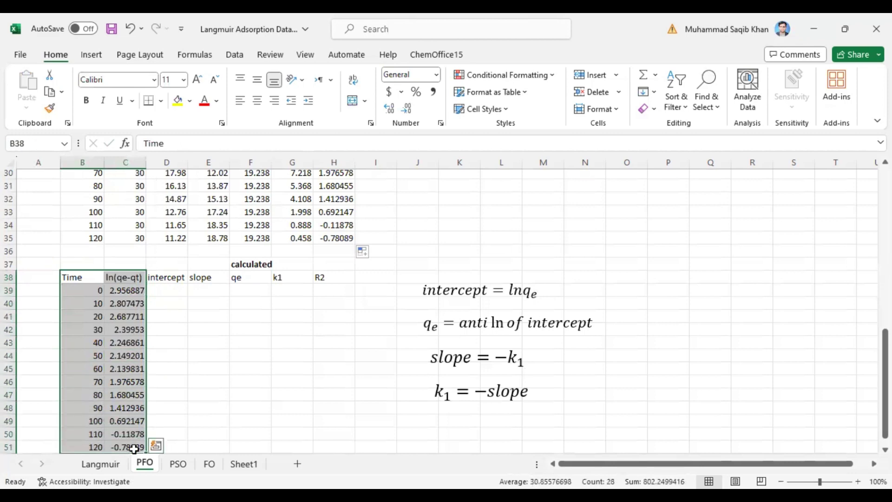
key(ctrl+c)
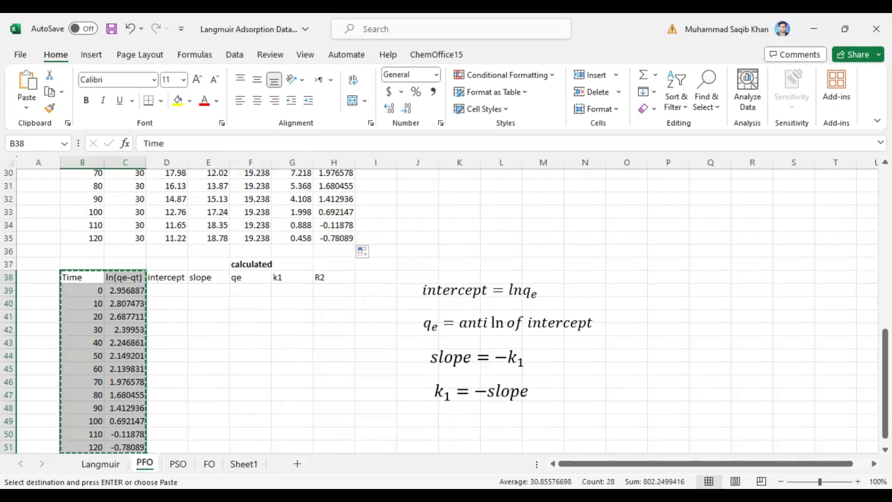
- Switch to OriginPro and move the Time and ln(qe-qt) headers from the F(x) row to the Long Name row
key(alt+Tab)
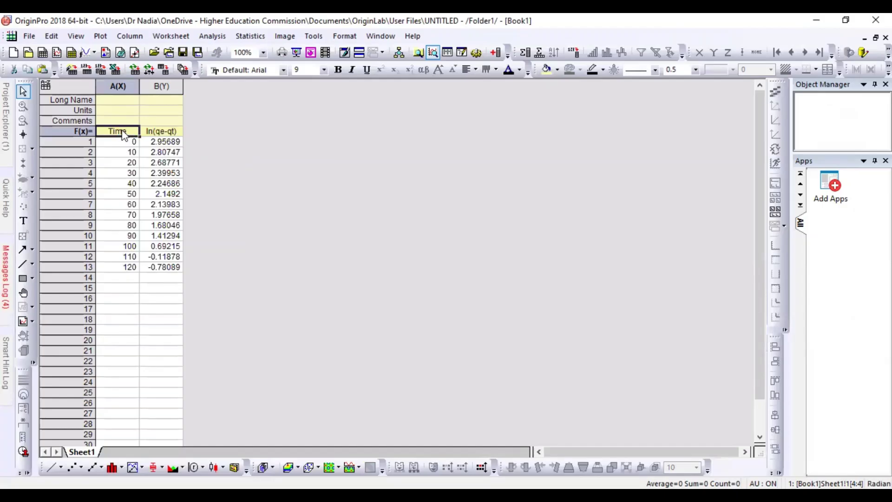
drag(123, 134, 169, 134)
key(Delete)
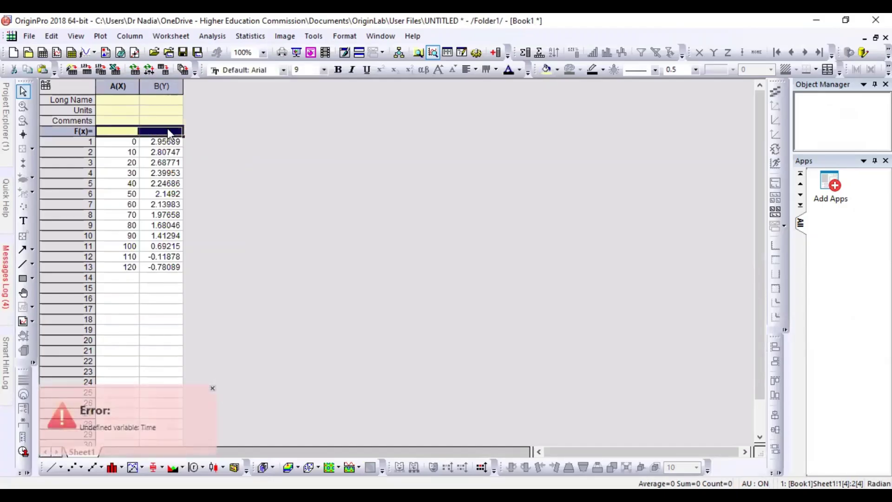
mouse_move(137, 100)
mouse_down()
mouse_move(151, 99)
mouse_move(126, 88)
mouse_move(151, 91)
mouse_up()
key(ctrl+v)
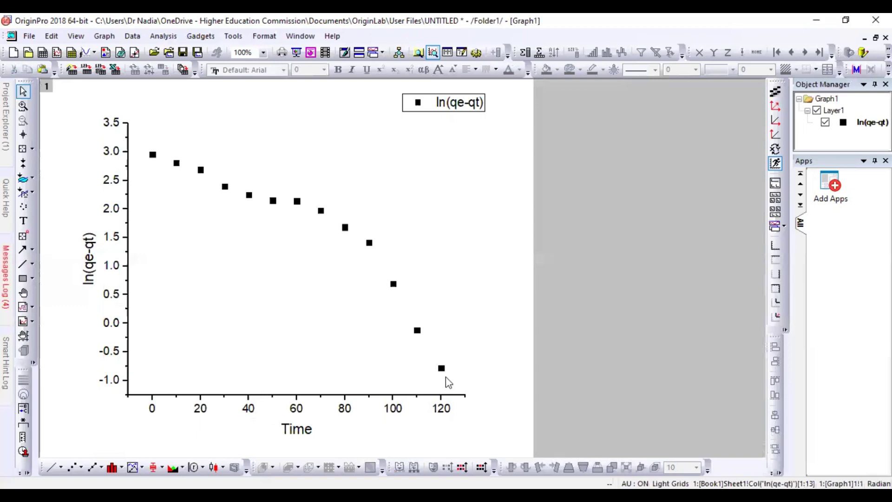
- Run a Linear Fit on the ln(qe-qt) versus Time scatter plot and open its report sheet
click(158, 39)
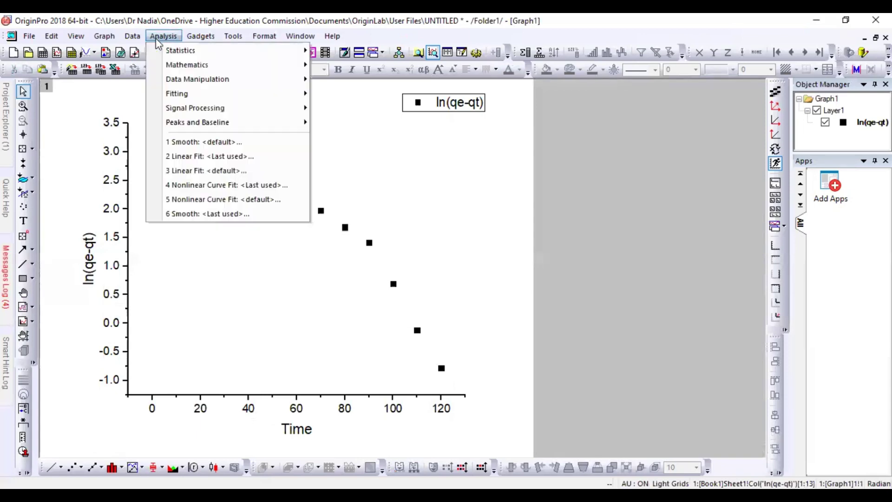
mouse_move(188, 96)
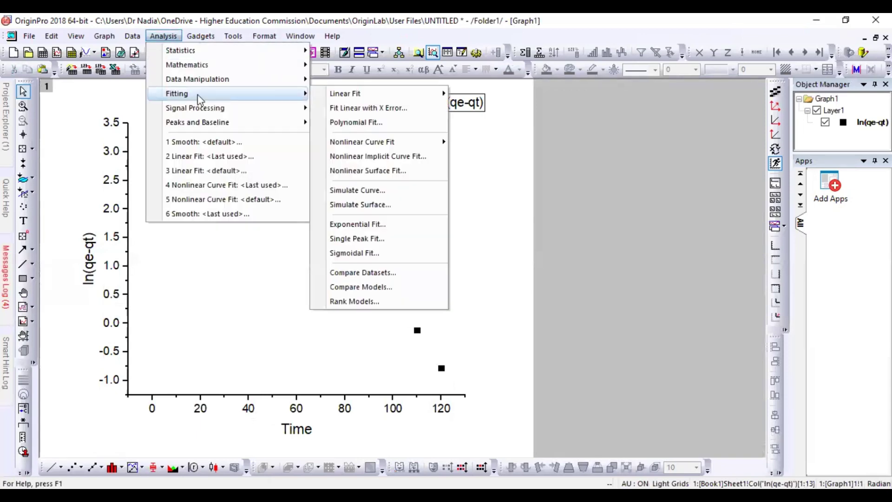
mouse_move(341, 96)
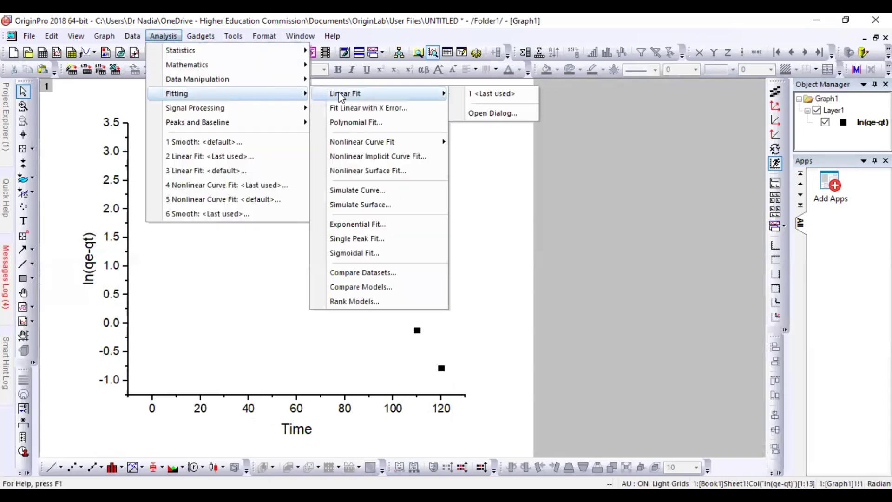
click(489, 114)
click(545, 327)
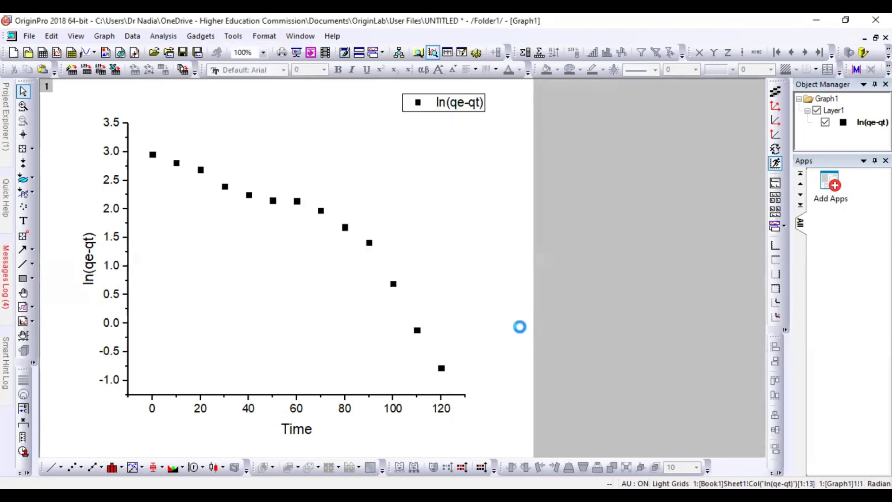
click(436, 346)
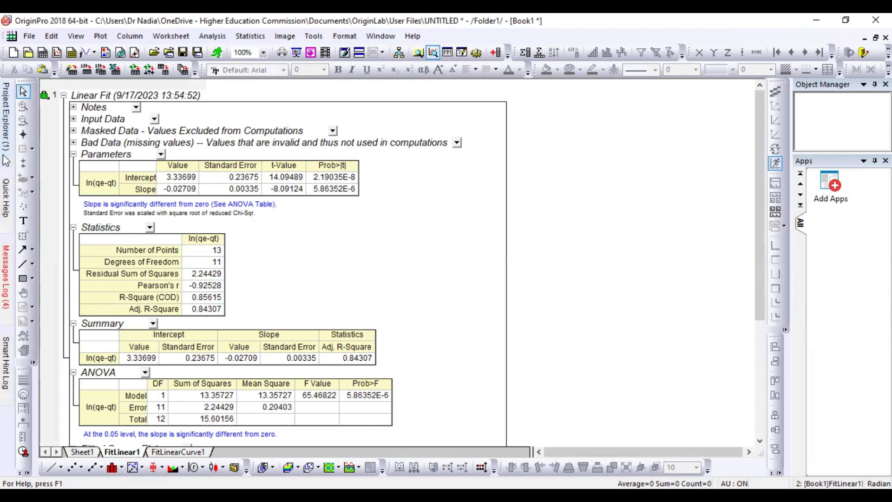
- Return to the fitted graph, then move the fit results table below the fitted line and enlarge it
mouse_move(5, 139)
double_click(26, 195)
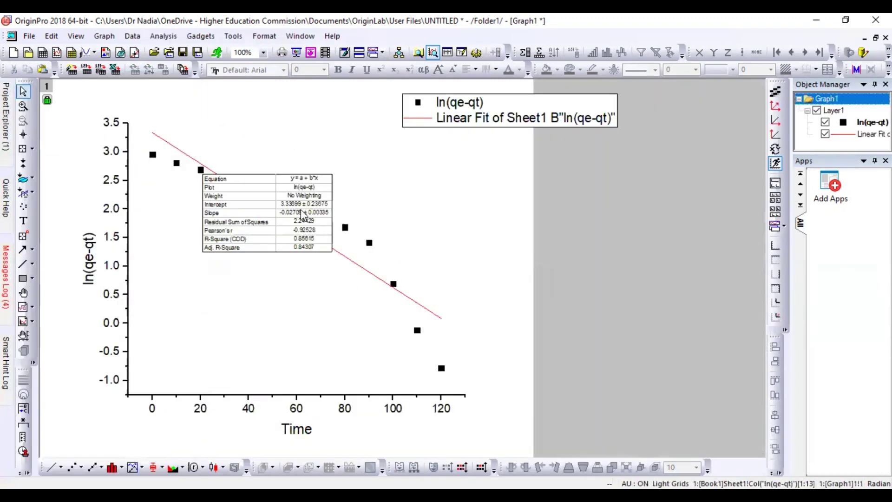
click(265, 182)
drag(264, 182, 218, 273)
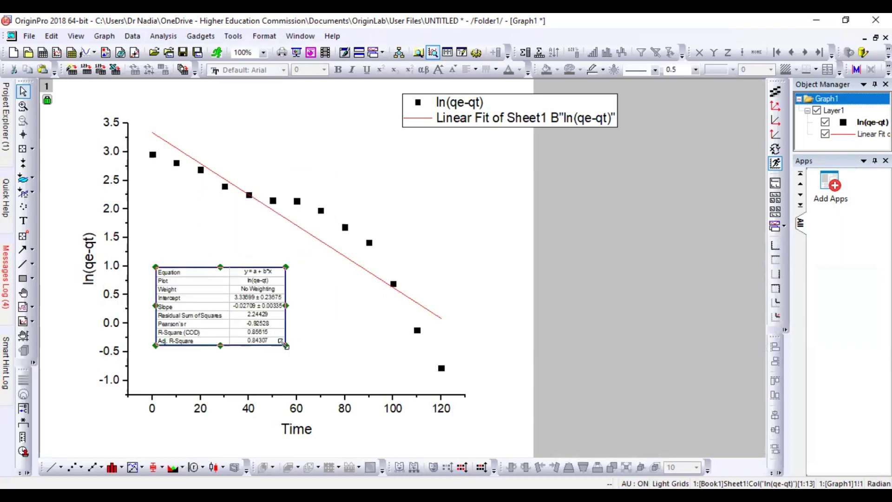
drag(286, 345, 367, 384)
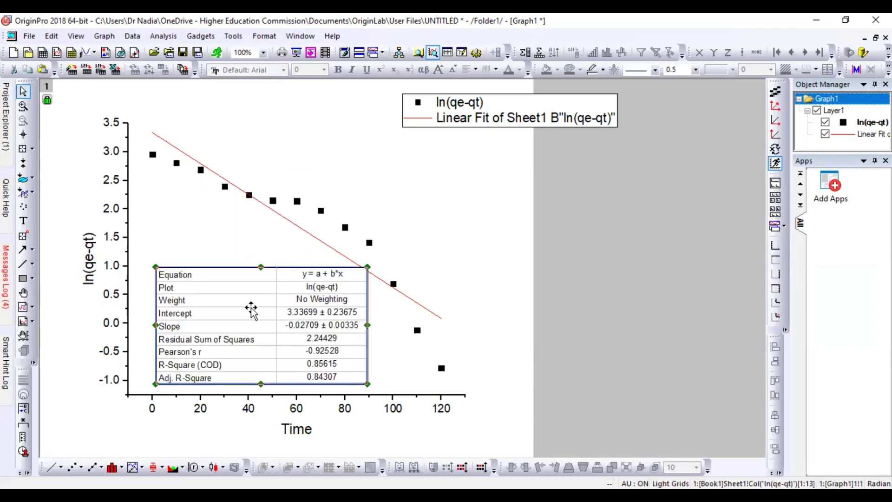
drag(203, 274, 180, 259)
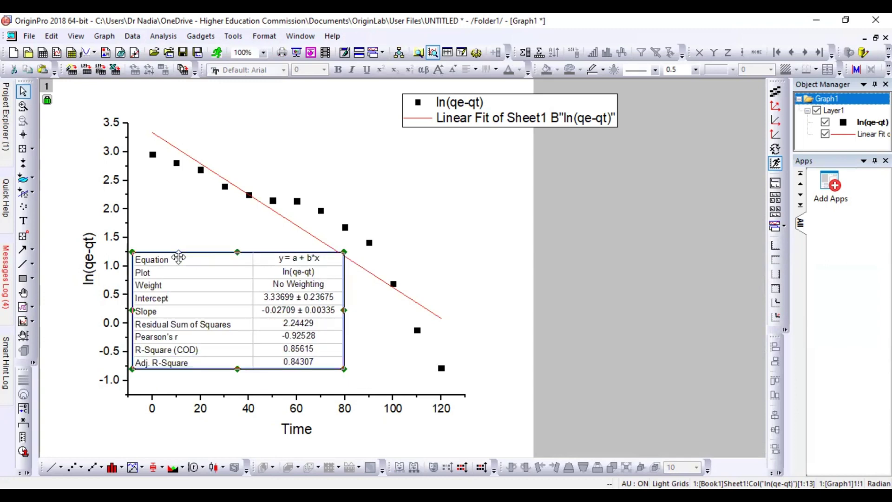
- Open the fit results table in its own window and copy all its rows, from Equation to Adj. R-Square
right_click(183, 261)
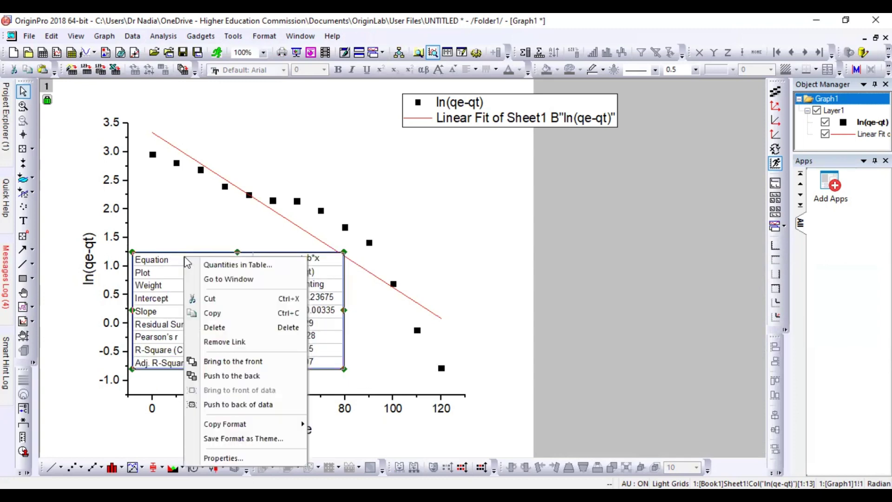
click(218, 277)
drag(54, 119, 194, 206)
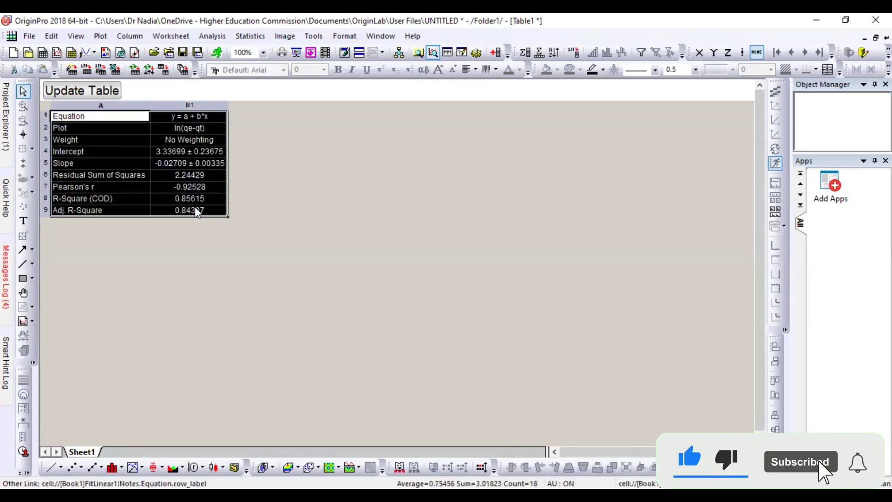
right_click(194, 206)
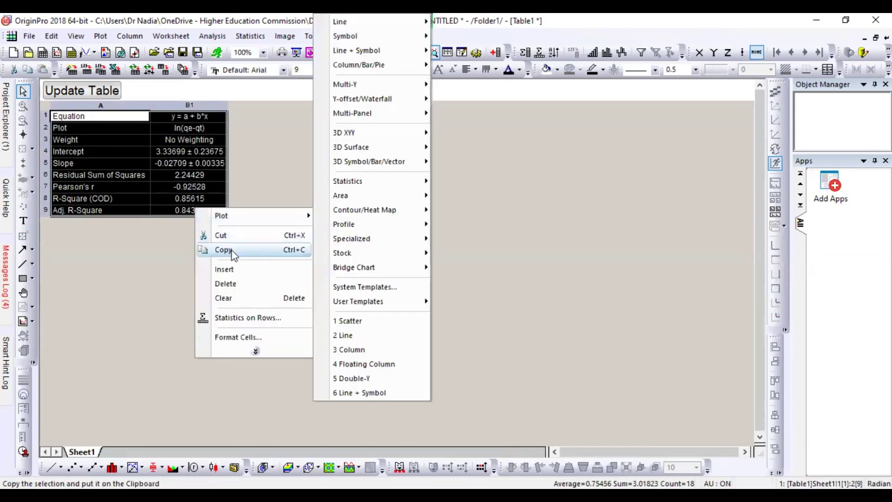
click(230, 251)
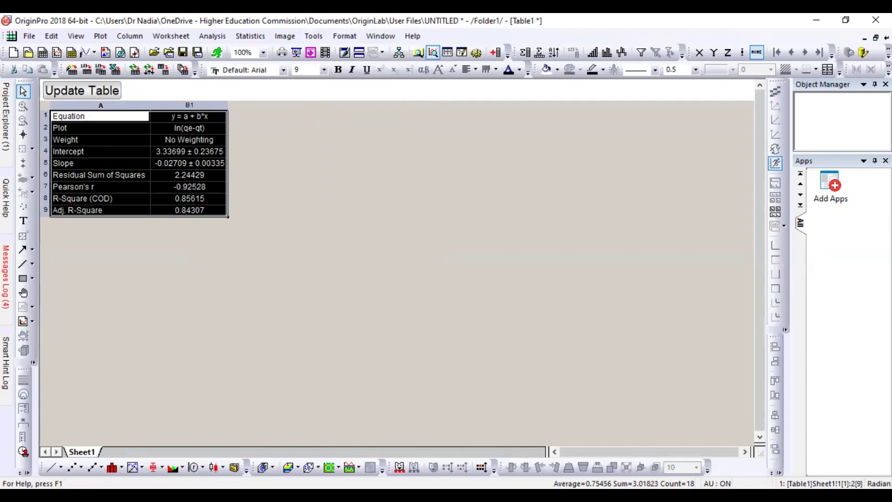
- Switch to Excel, paste the fit results at E43 of the PFO sheet and widen column E to fit the labels
key(alt+Tab)
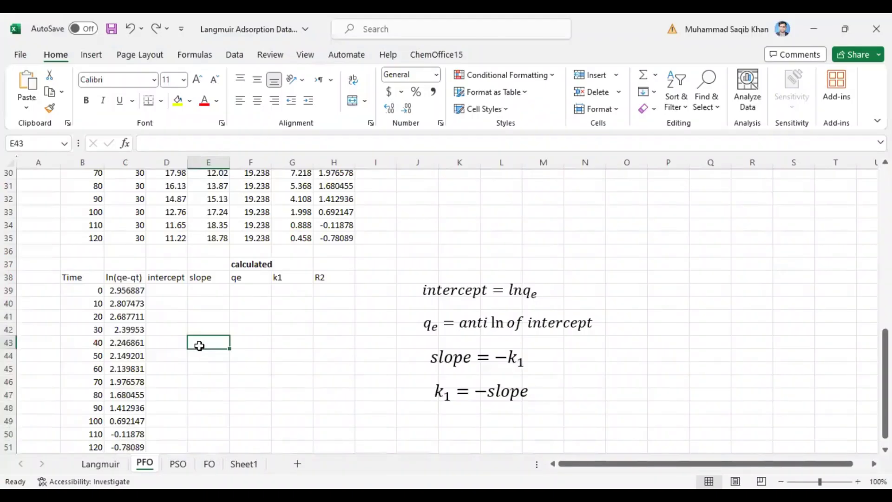
key(shift+F10)
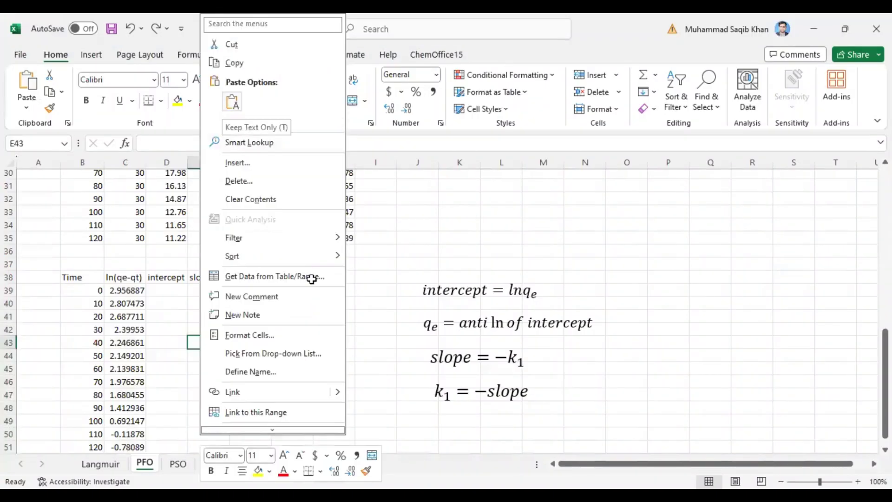
key(ctrl+v)
click(309, 352)
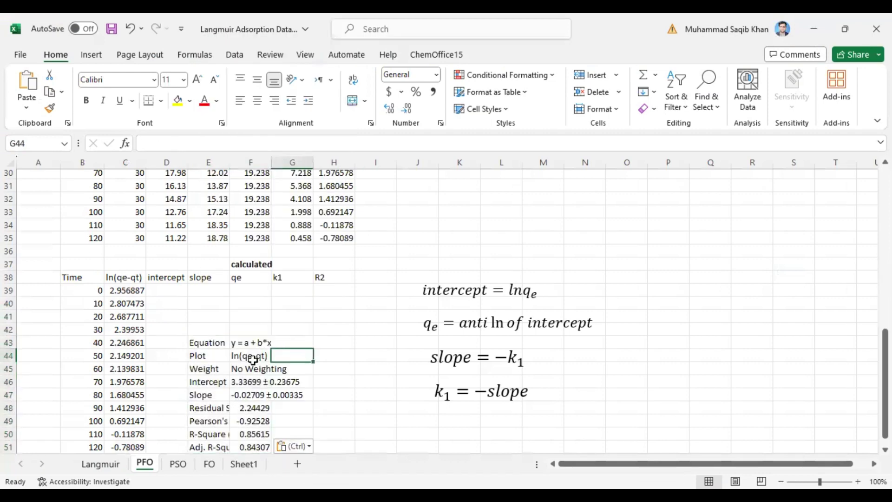
drag(885, 333, 885, 339)
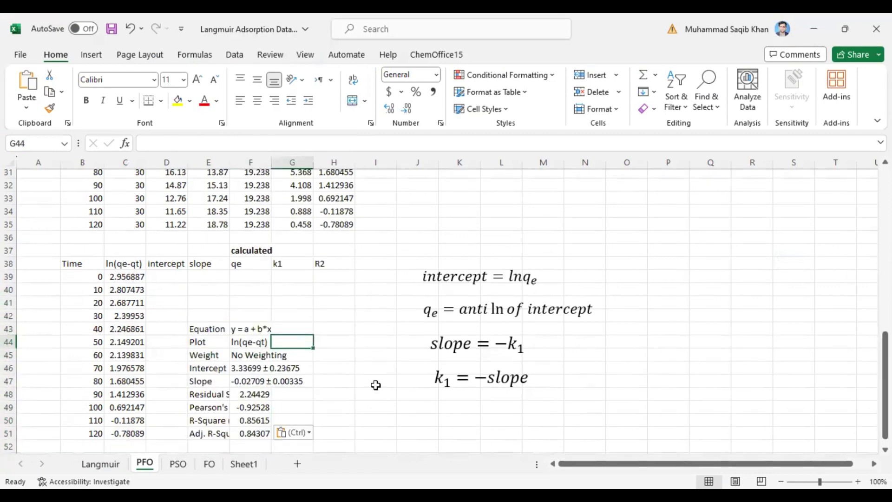
double_click(228, 161)
- Copy the intercept from F46 into D39 and remove its error term, leaving 3.33699
drag(215, 368, 350, 382)
click(309, 368)
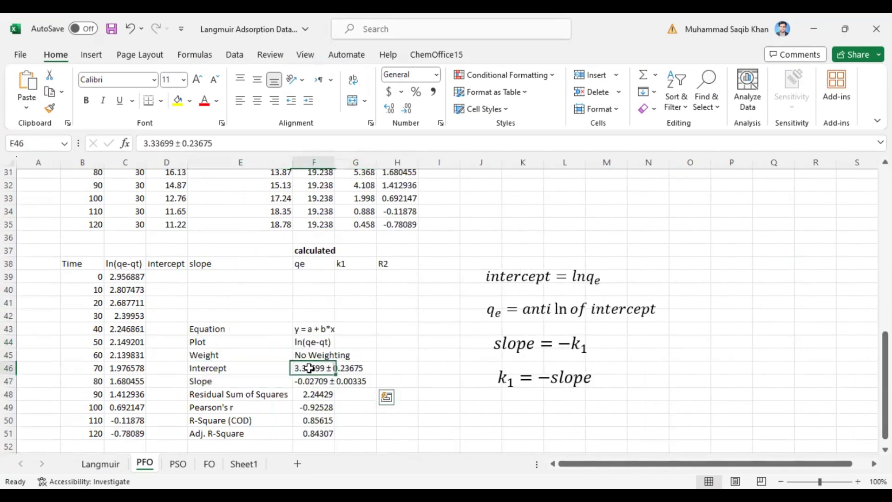
key(ctrl+c)
click(168, 276)
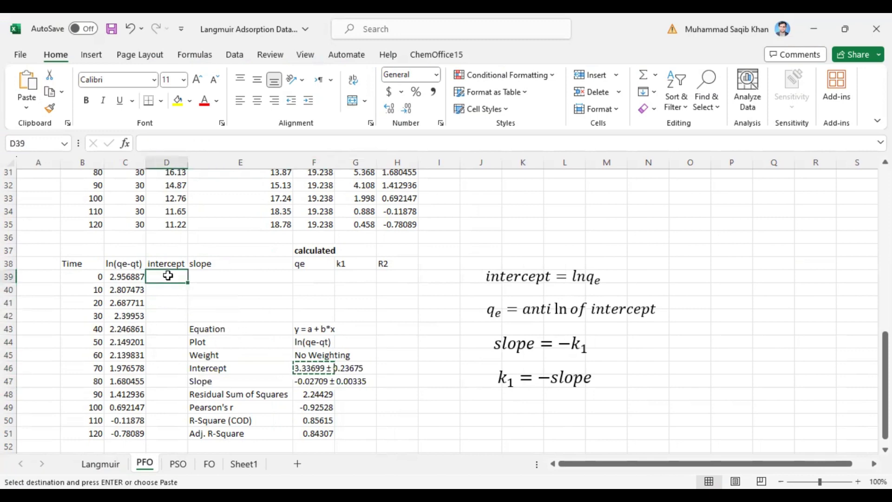
key(ctrl+v)
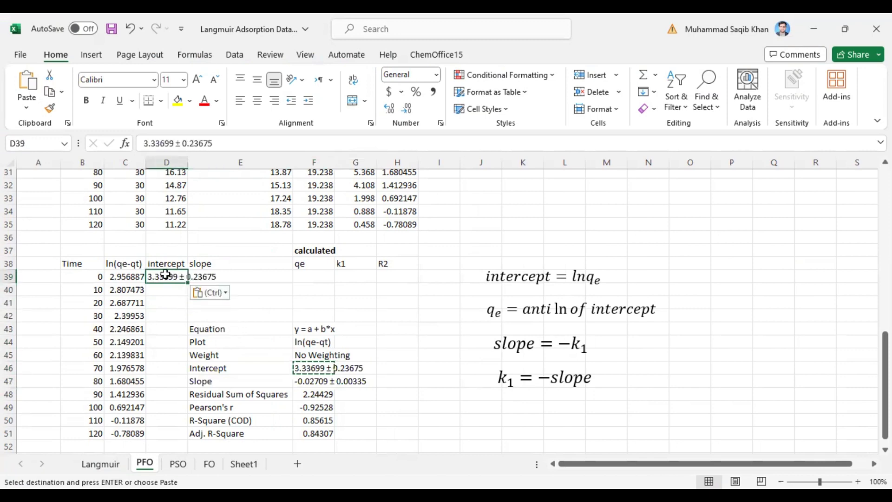
double_click(178, 276)
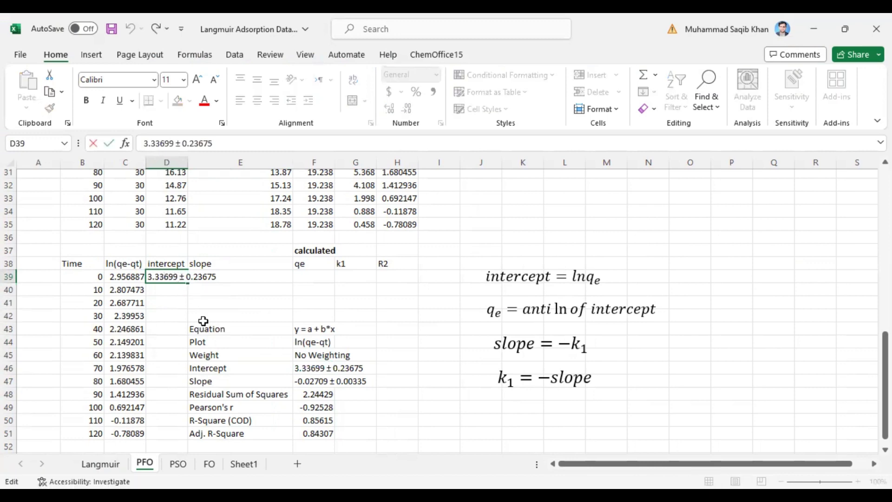
key(Delete)
key(Delete)
key(Delete)
key(Delete)
key(Delete)
key(Delete)
key(Delete)
key(Delete)
key(Delete)
key(Delete)
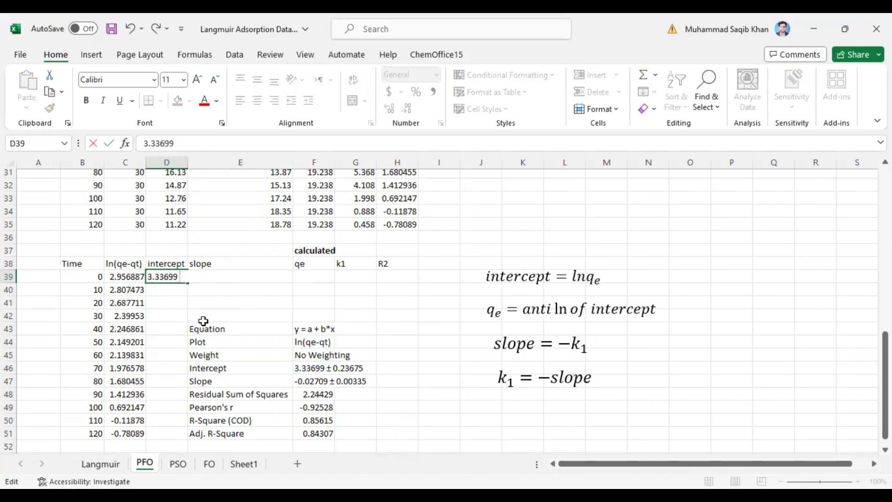
click(237, 407)
- Copy the slope from F47 into E39 and remove its error term, leaving -0.02709
click(260, 380)
click(304, 386)
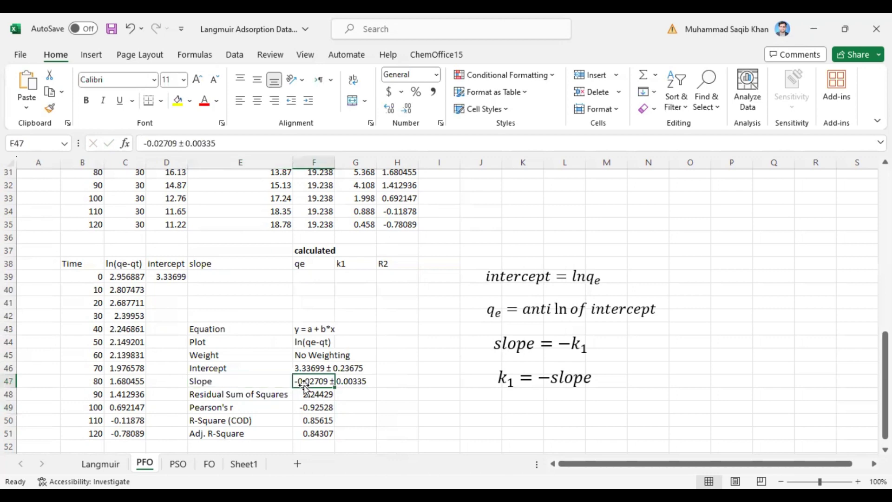
key(ctrl+c)
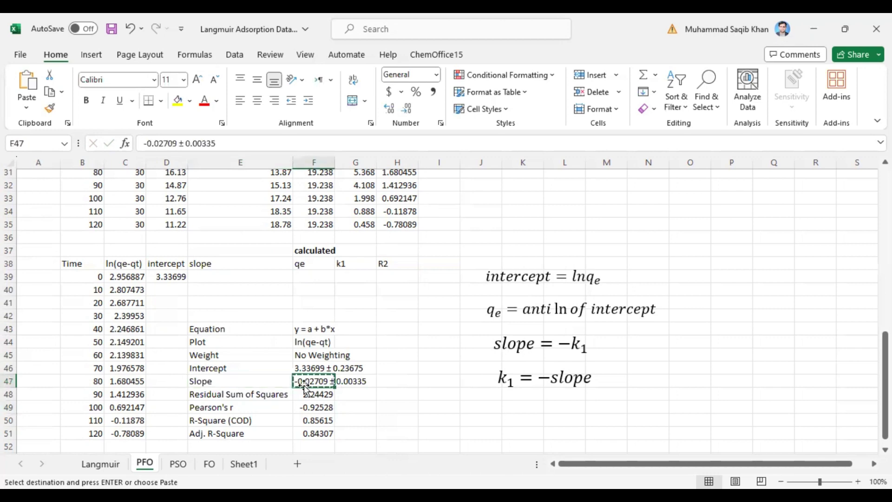
click(209, 274)
key(ctrl+v)
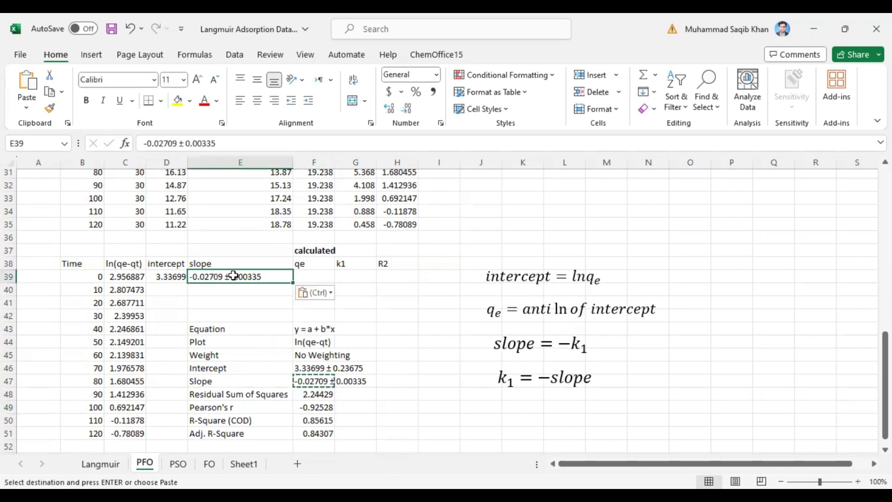
key(Escape)
double_click(220, 276)
key(Delete)
key(Delete)
key(Delete)
key(Delete)
key(Delete)
key(Delete)
key(Delete)
key(Delete)
key(Delete)
key(Delete)
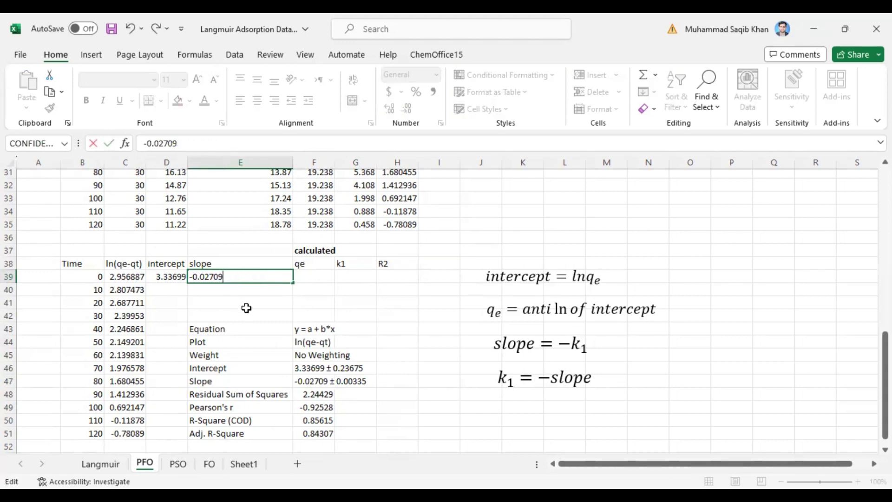
click(246, 308)
- Review the intercept and slope entries in row 39 and the headings for the calculated qe, k1 and R2
click(211, 278)
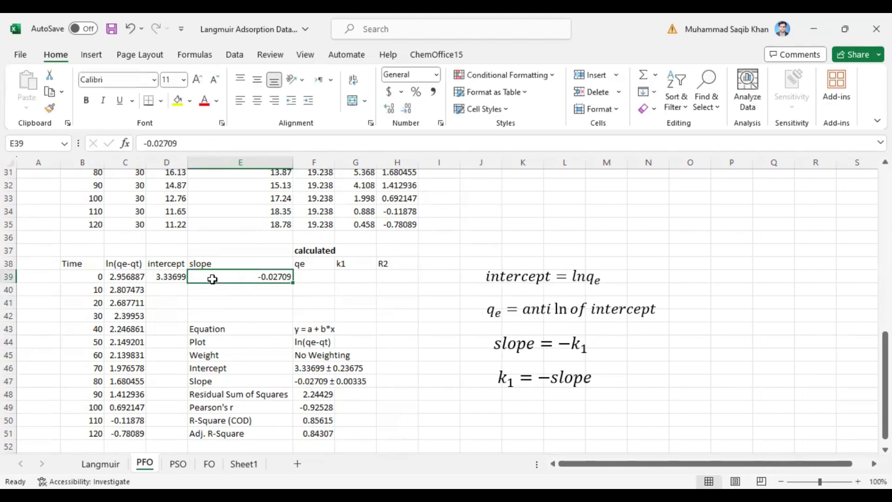
click(159, 278)
click(220, 279)
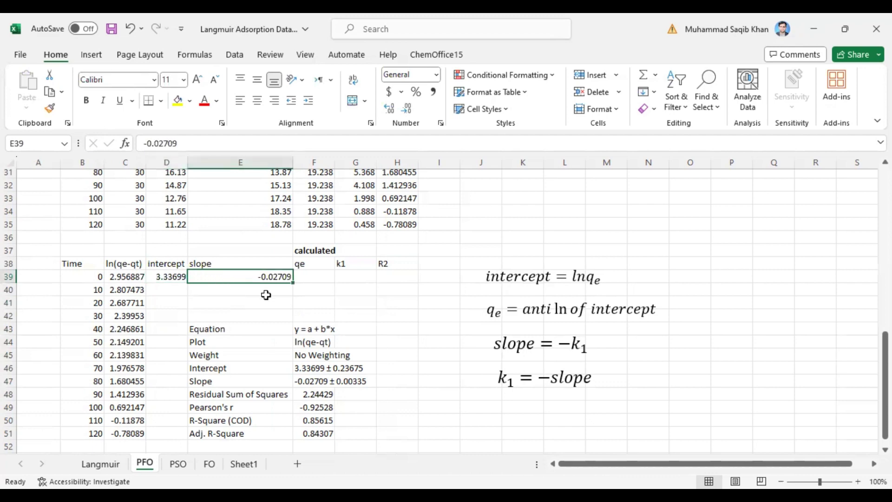
click(305, 265)
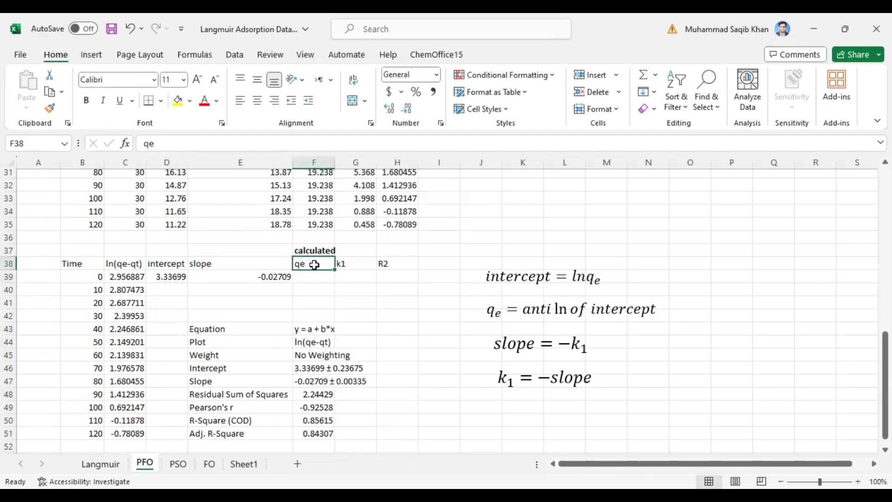
drag(310, 265, 342, 261)
click(304, 250)
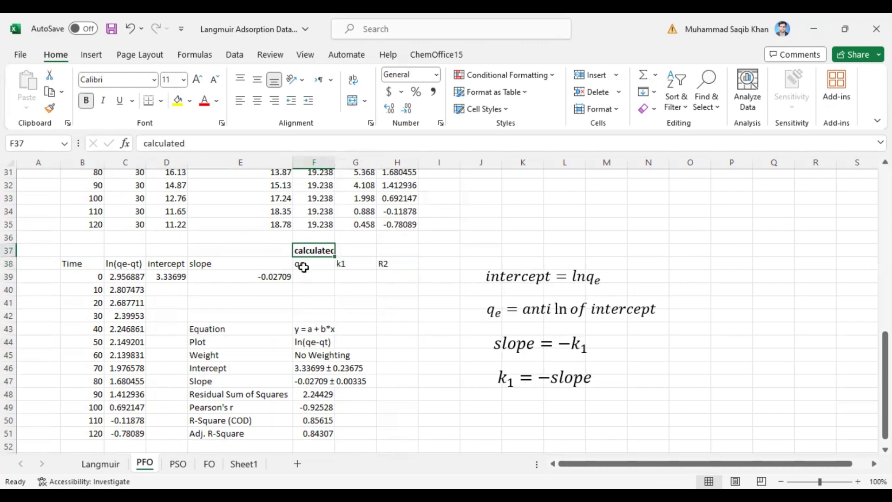
click(304, 264)
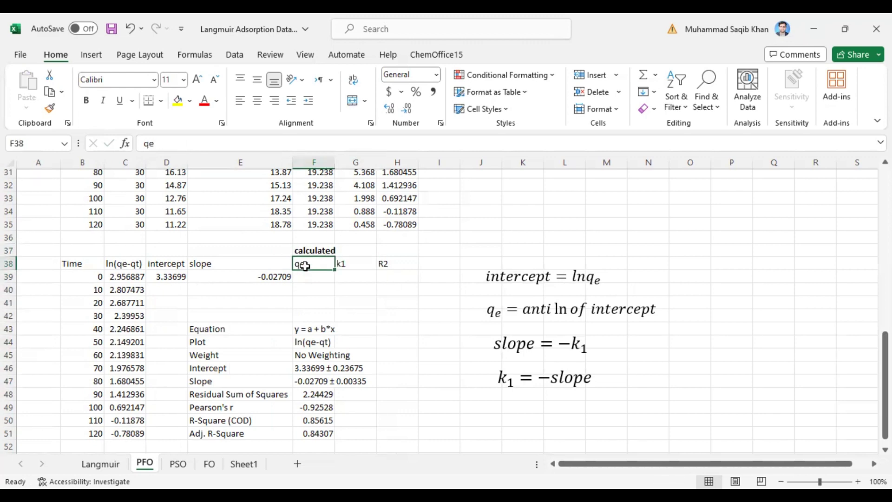
click(359, 263)
click(388, 263)
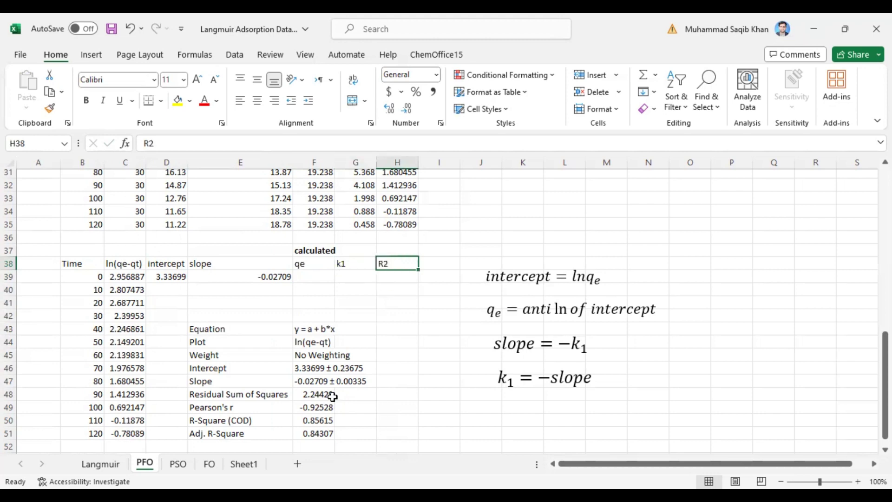
- Copy the Adj. R-Square value 0.84307 from F51 into H39 under the R2 heading
click(309, 433)
double_click(299, 433)
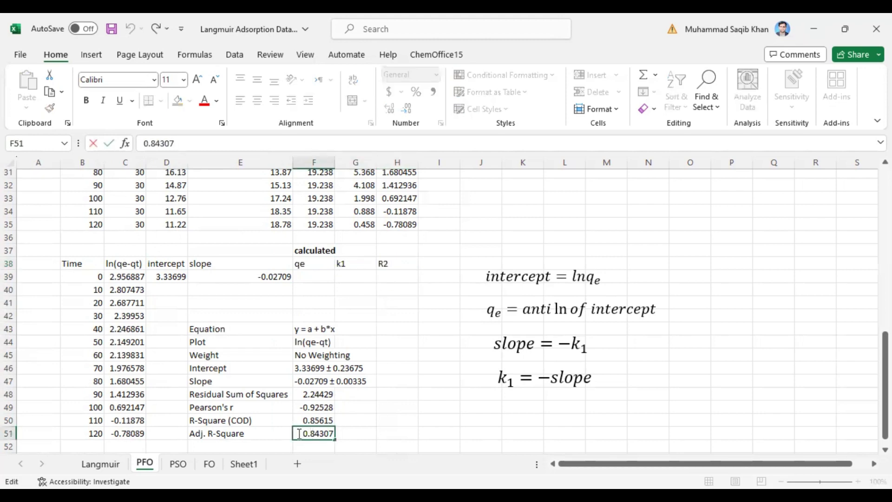
double_click(316, 433)
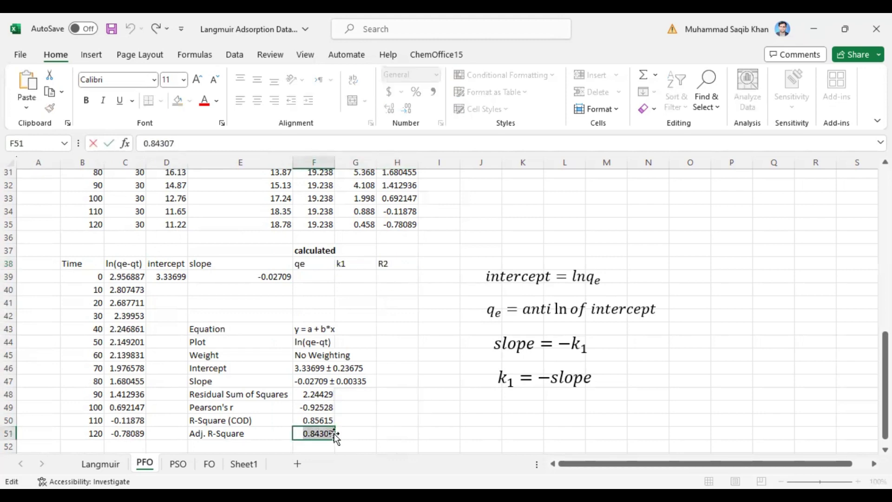
click(406, 275)
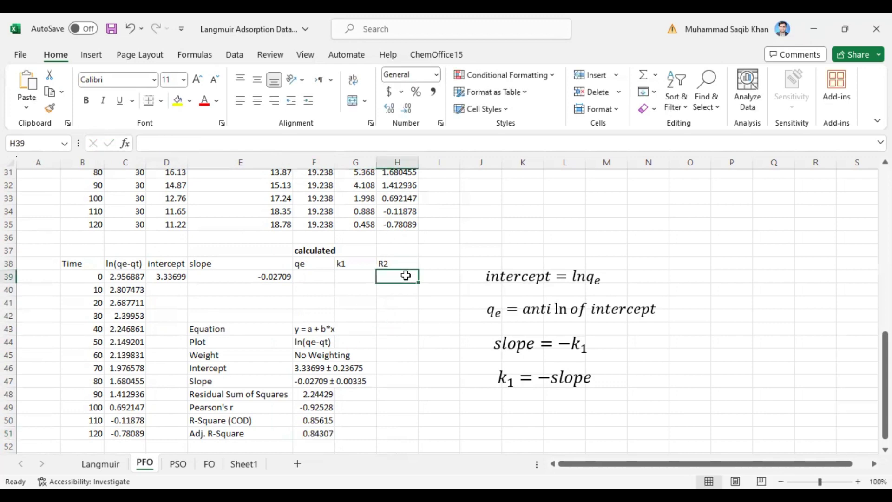
key(ctrl+v)
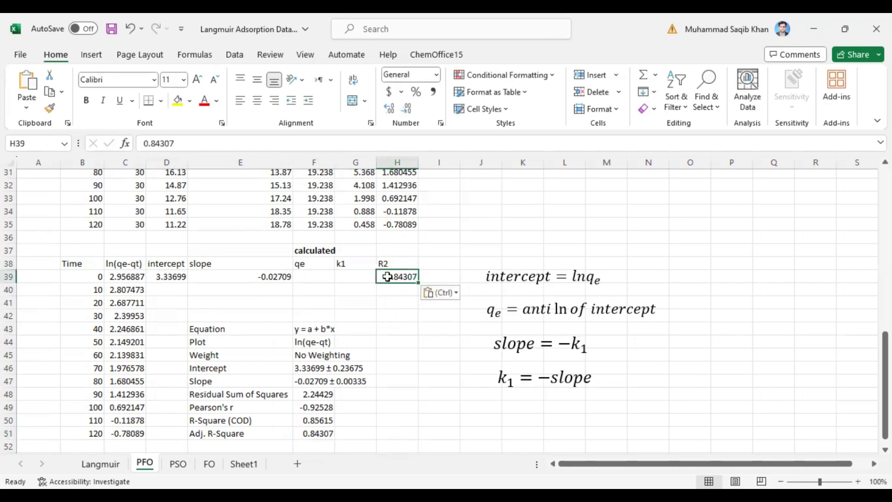
- Move the intercept = ln qe equation slightly higher on the sheet and enlarge its font by several sizes
click(306, 265)
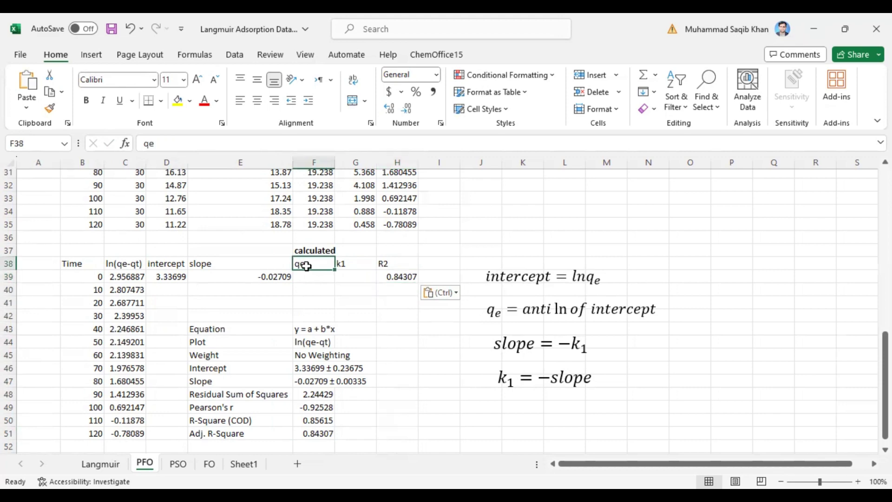
click(354, 265)
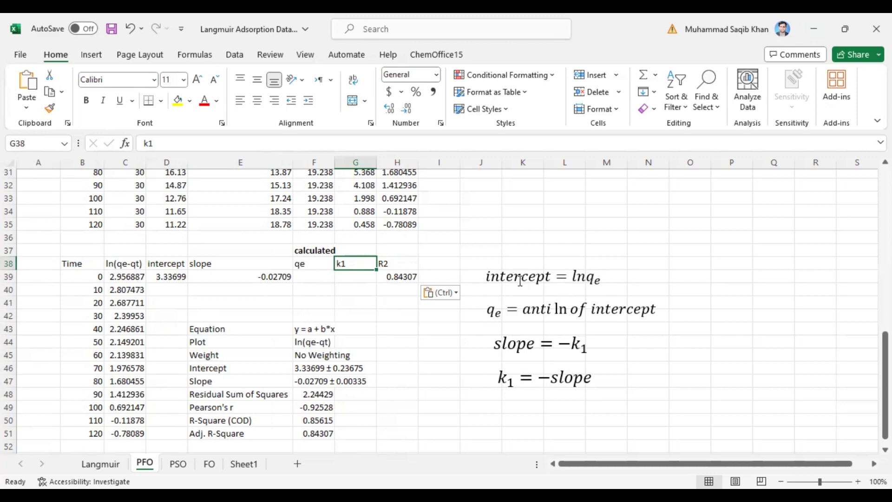
click(520, 279)
drag(606, 287, 599, 258)
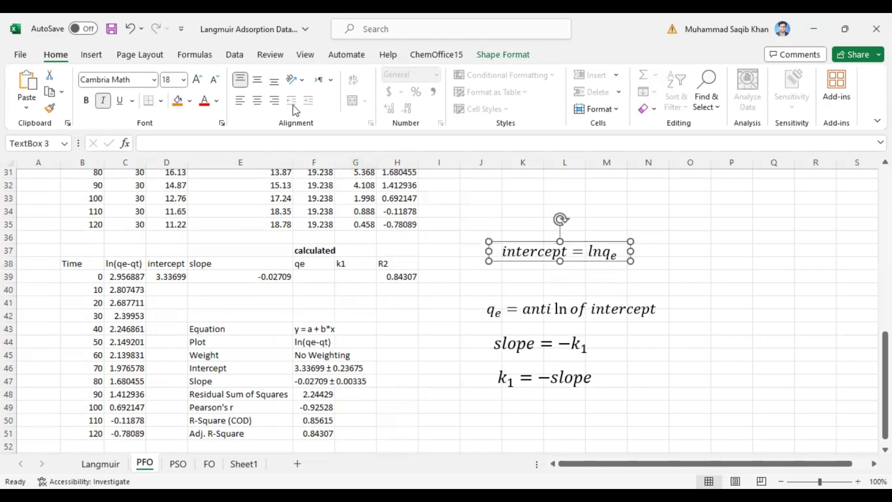
click(197, 80)
click(197, 80)
click(197, 79)
click(197, 80)
click(197, 80)
- Calculate qe in F39 from the intercept with =EXP(D39) and compare it with the experimental qe in F35
click(500, 323)
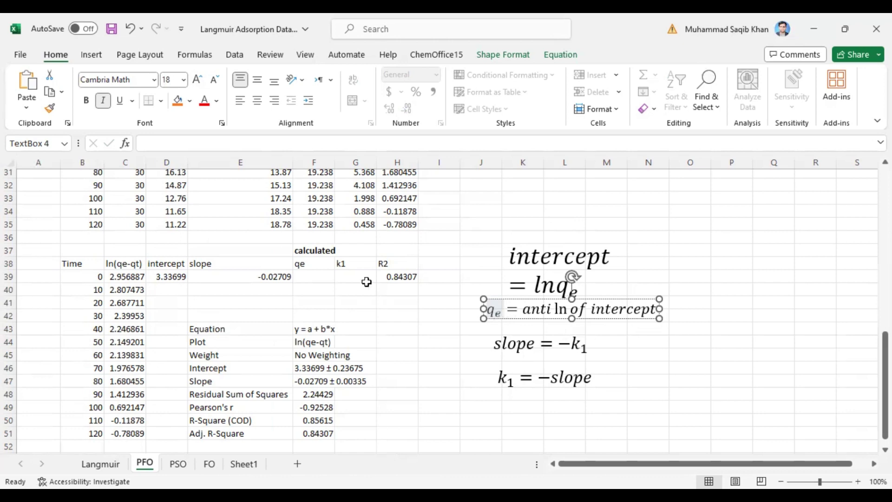
click(302, 280)
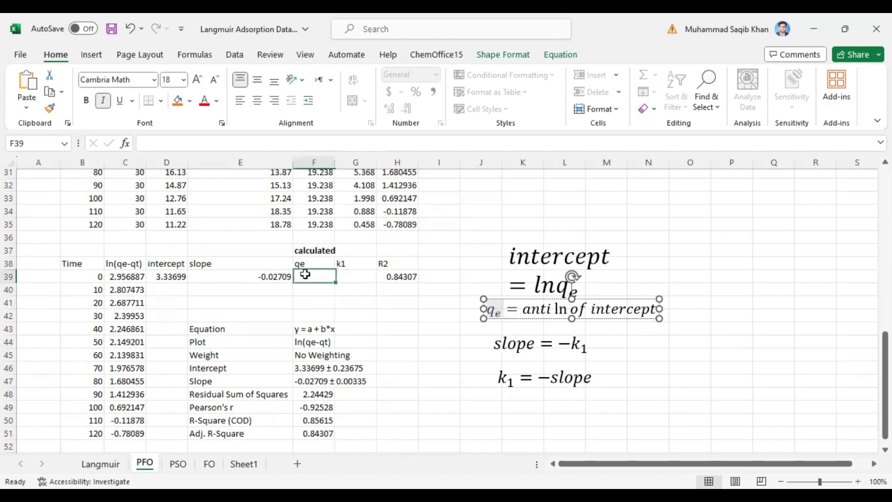
text(=)
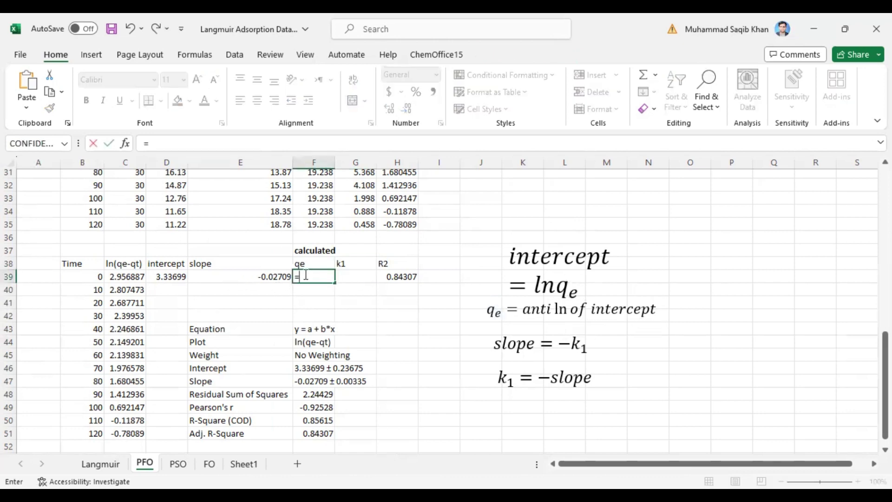
text(esx)
key(BackSpace)
text(xp)
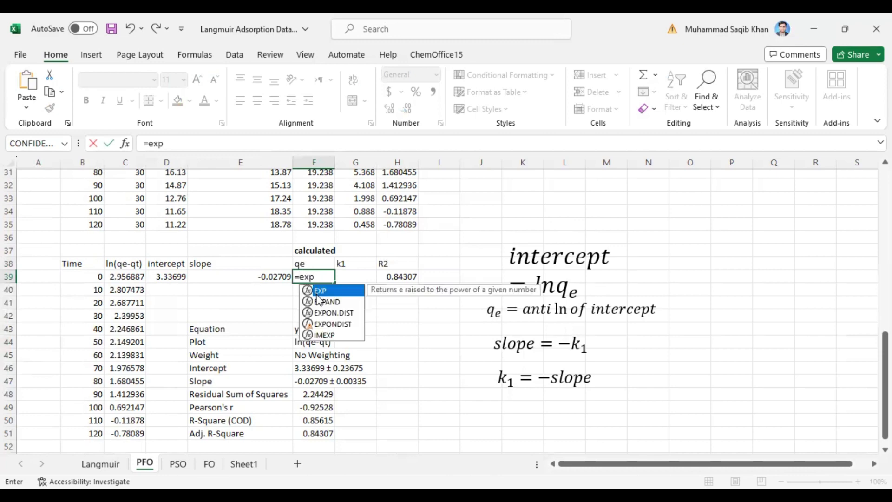
key(Tab)
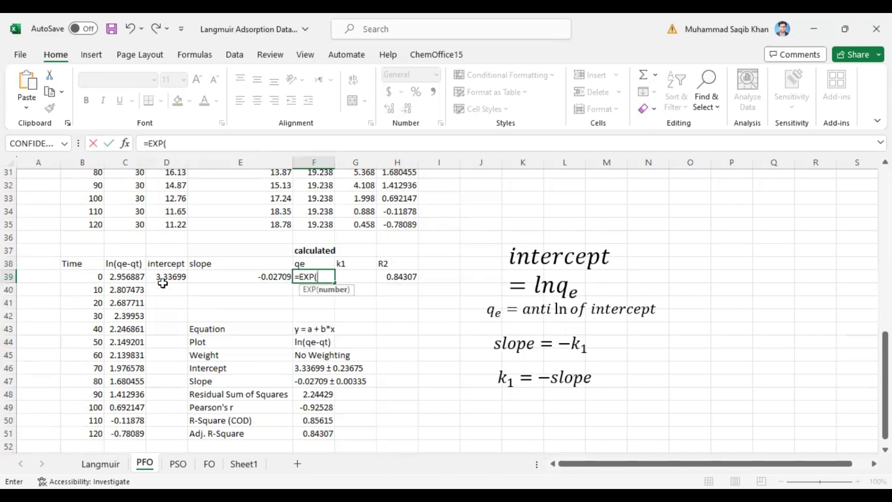
click(161, 279)
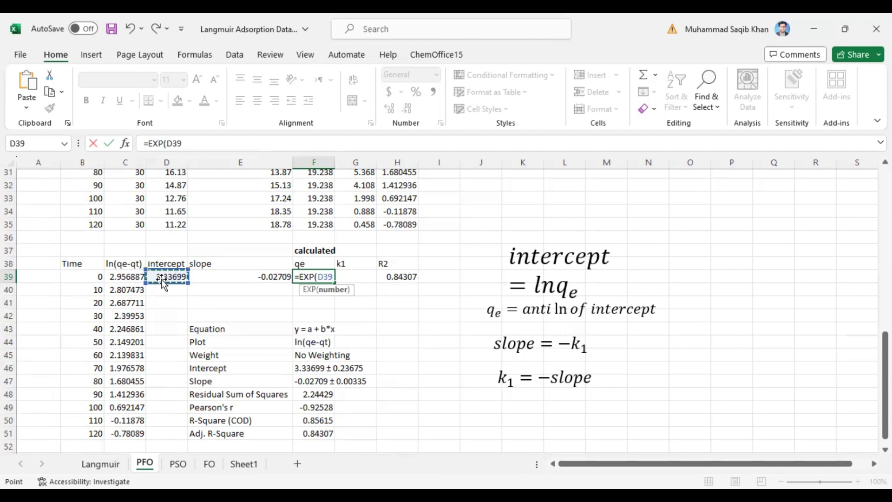
key(Return)
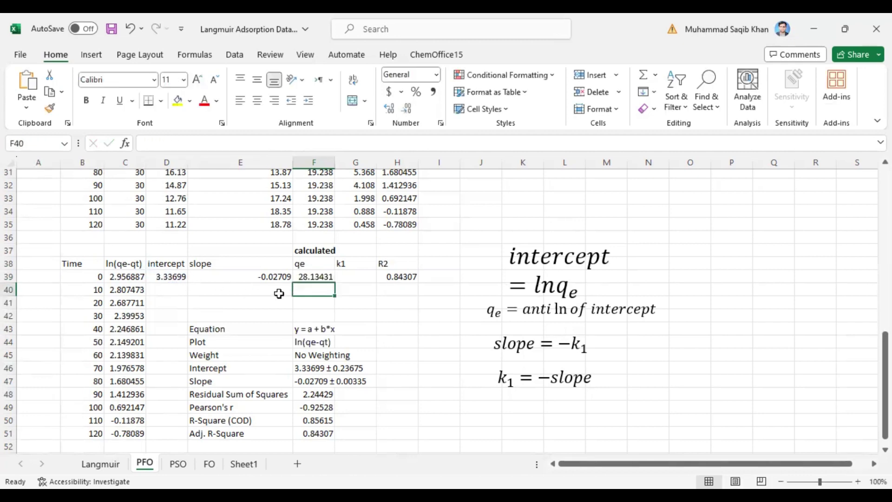
click(307, 277)
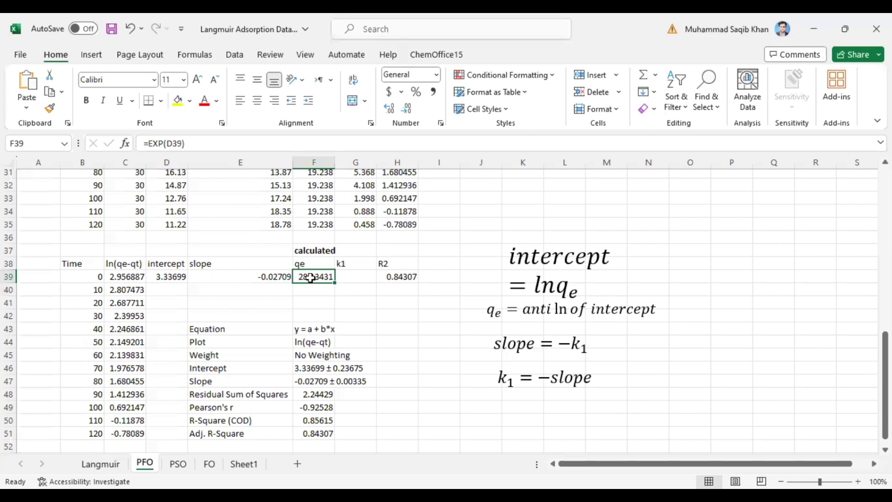
click(317, 226)
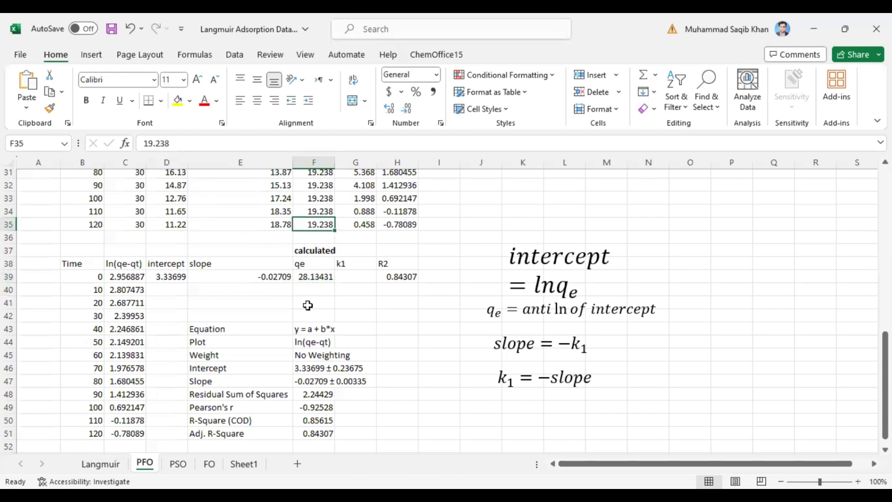
click(309, 278)
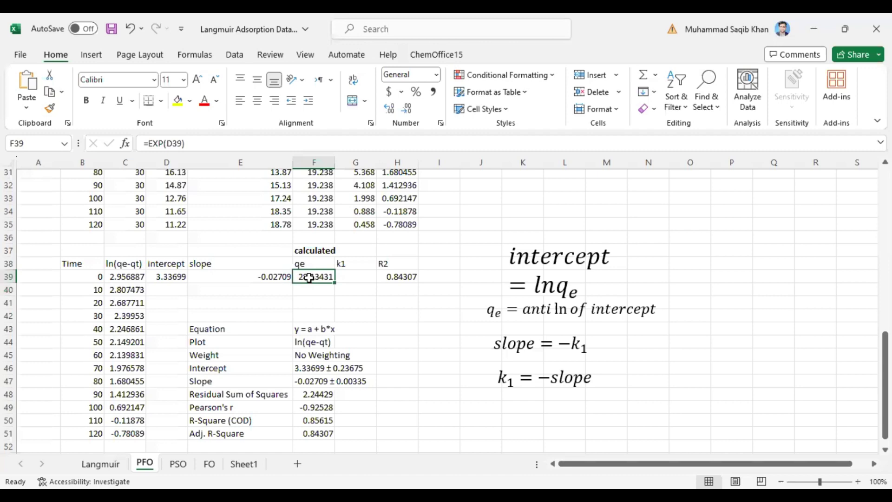
- Calculate k1 in G39 as the absolute value of the slope with =ABS(E39)
click(347, 276)
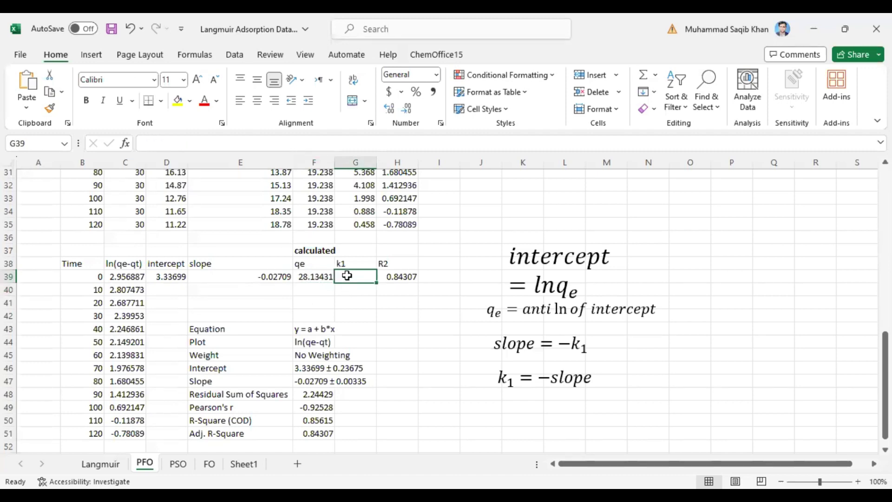
click(511, 387)
key(Escape)
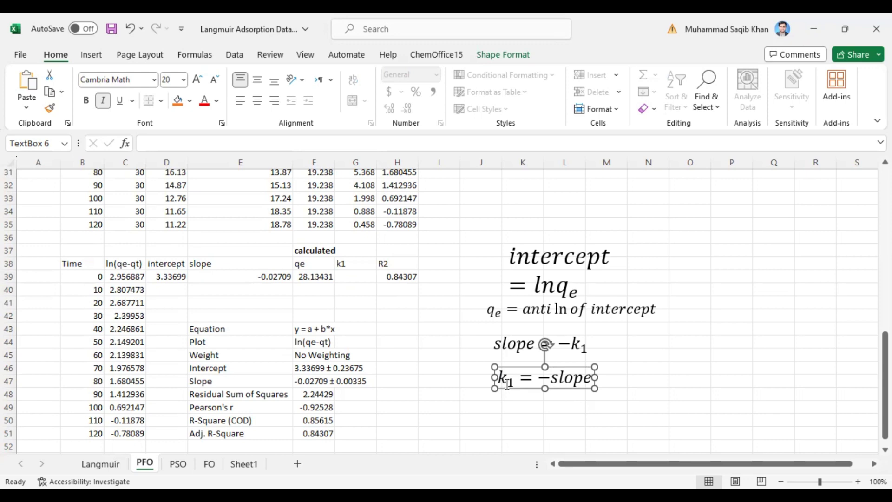
click(342, 277)
text(=)
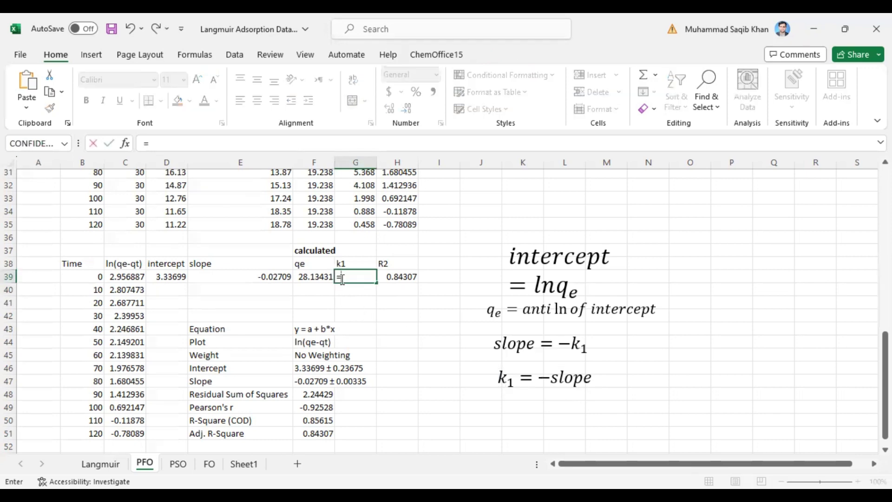
text(a)
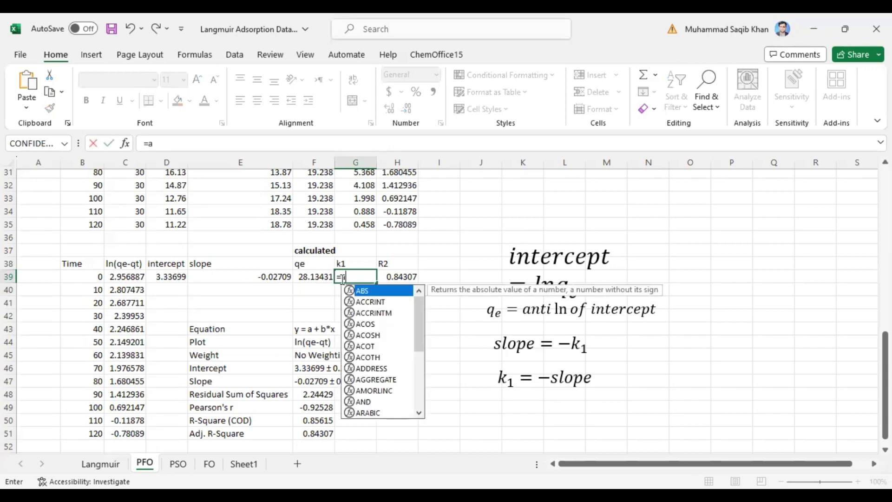
text(bs)
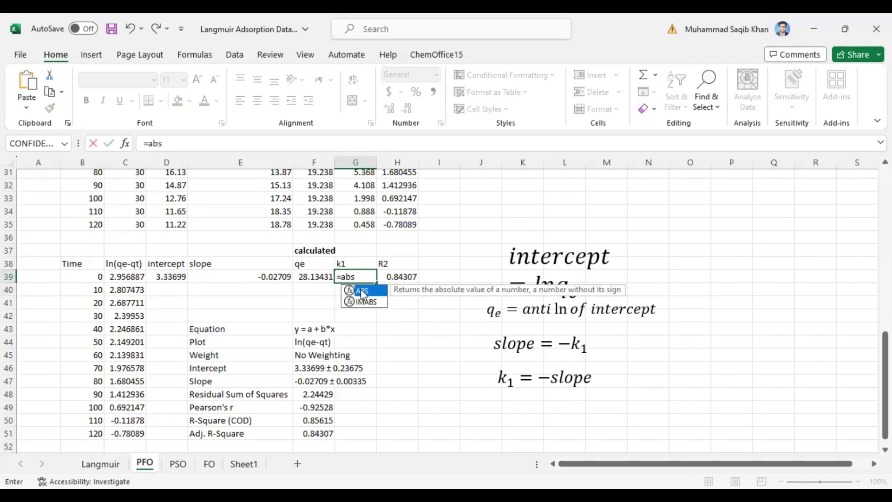
key(Tab)
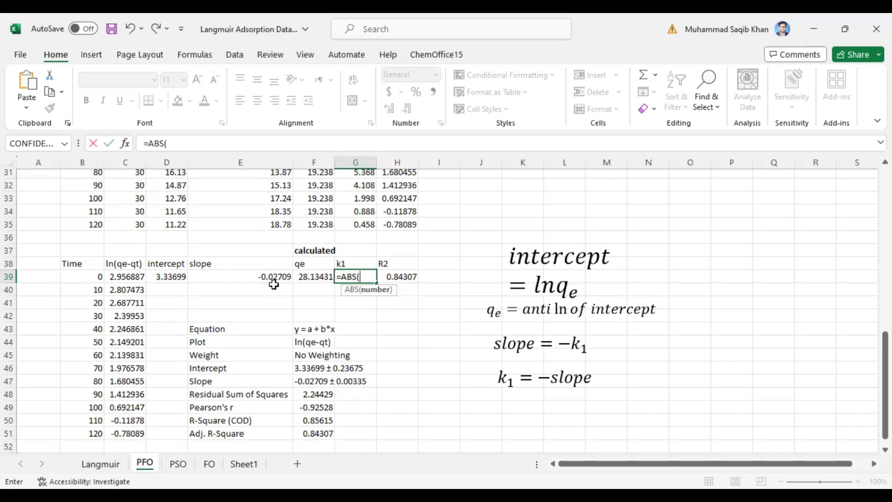
click(228, 278)
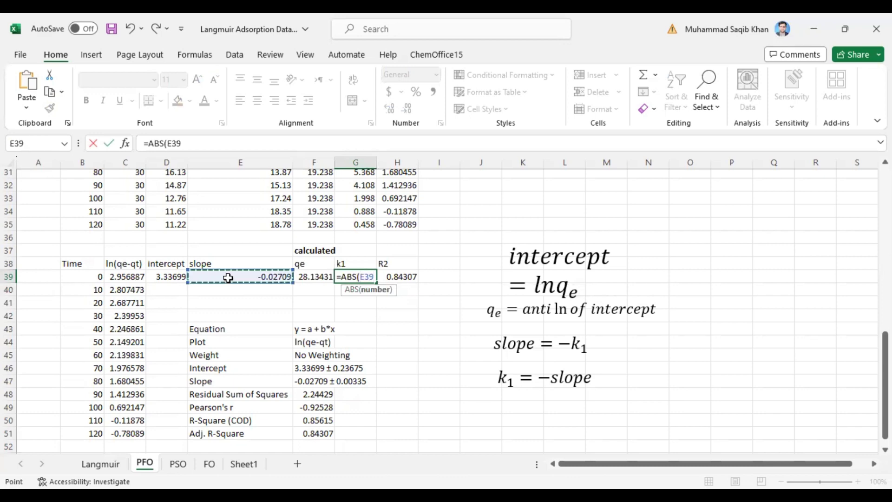
text())
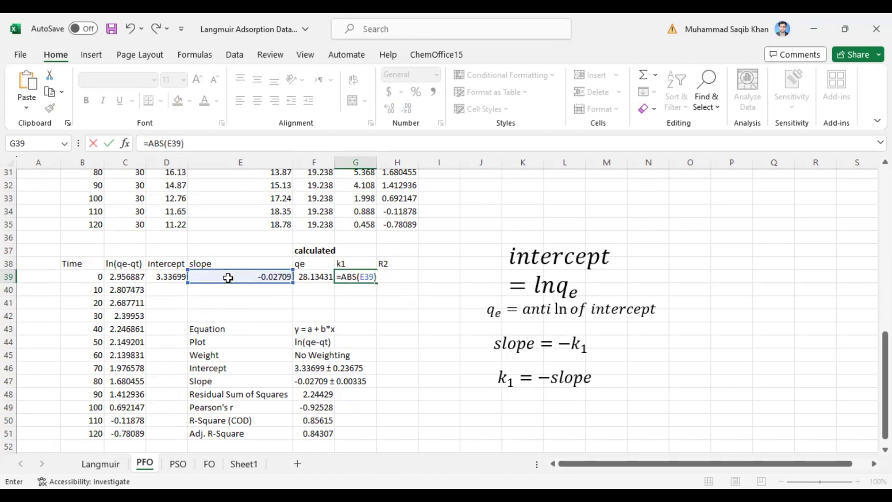
key(Return)
click(354, 279)
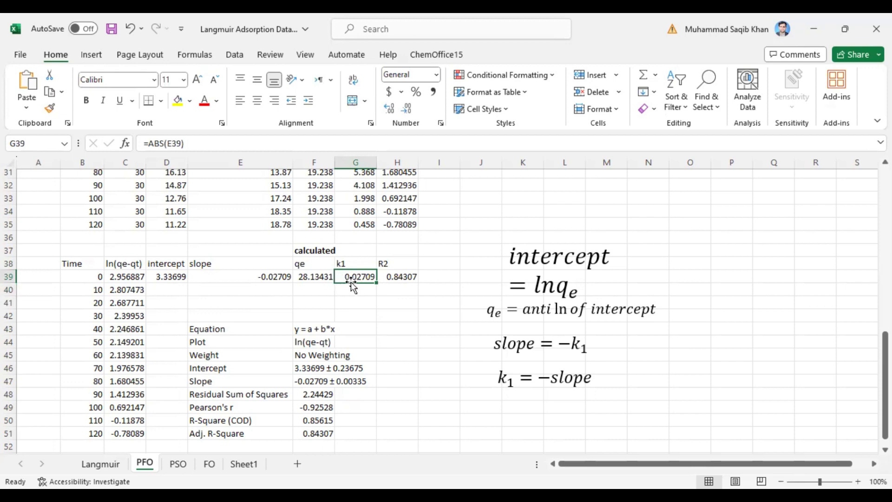
- Review the calculated qe, k1 and R2 values in row 39 together with their headings
click(311, 279)
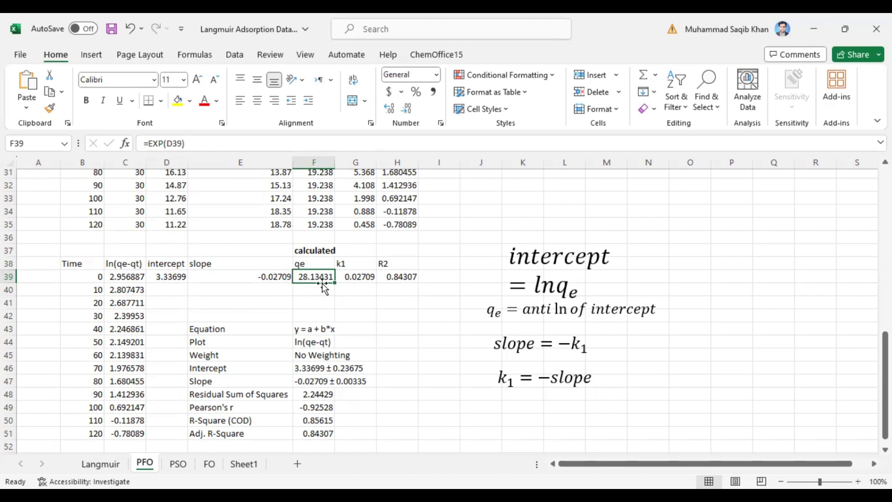
drag(274, 278, 397, 279)
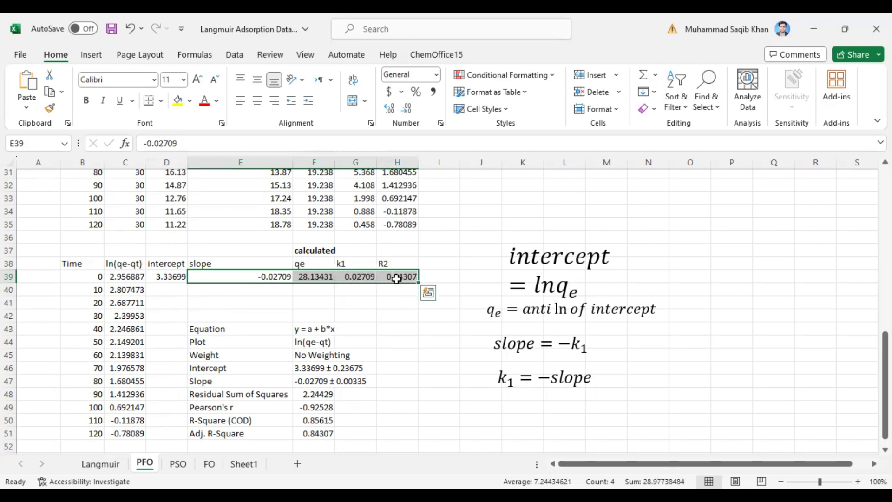
click(231, 292)
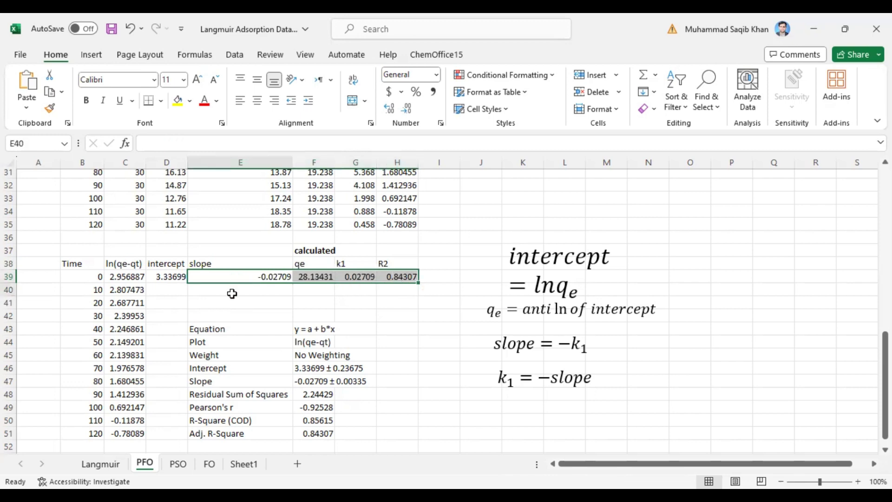
click(314, 277)
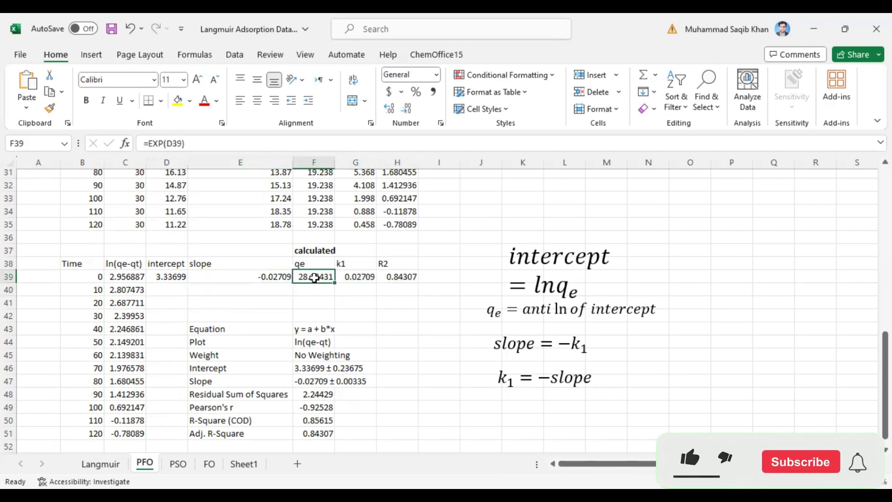
click(351, 278)
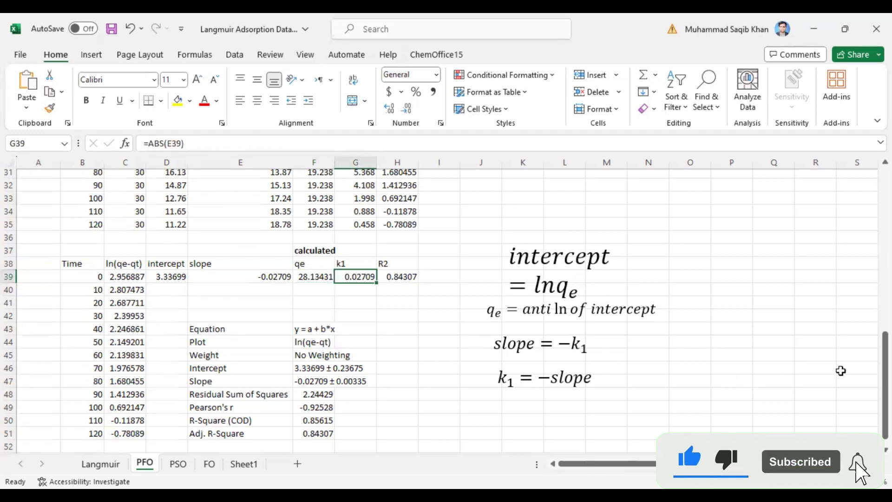
click(523, 237)
drag(885, 386, 885, 384)
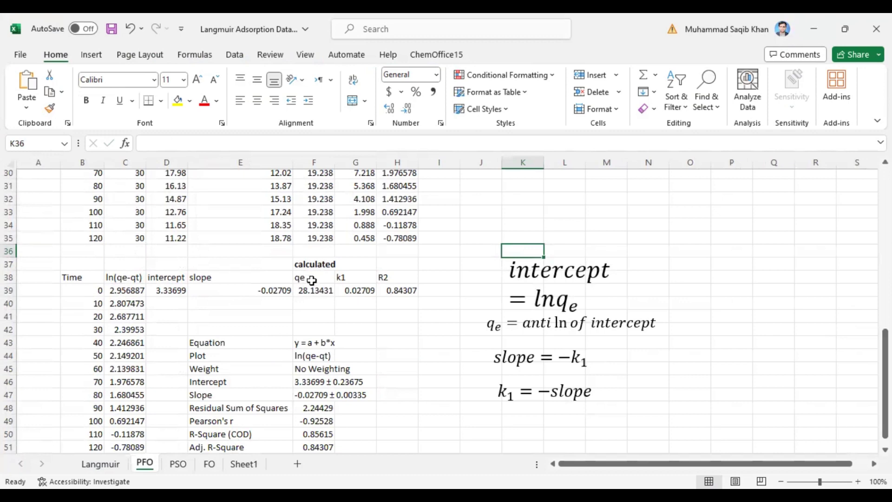
drag(310, 277, 355, 291)
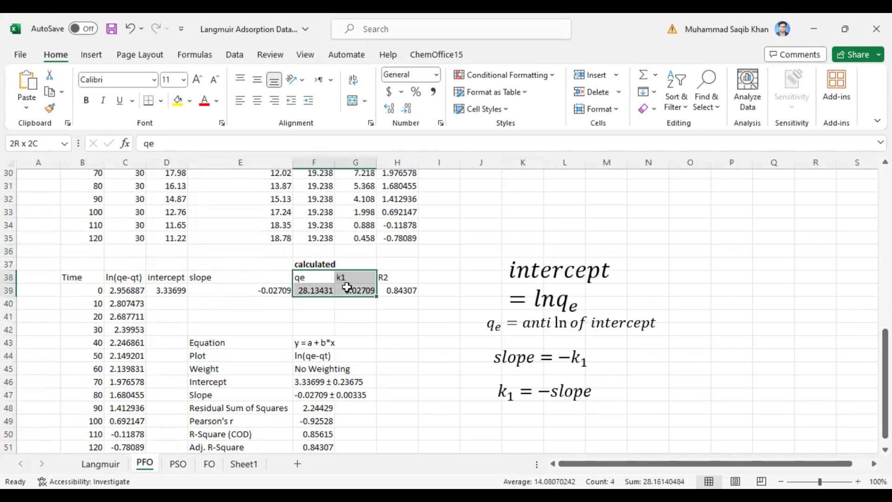
click(355, 290)
drag(300, 278, 346, 294)
click(346, 292)
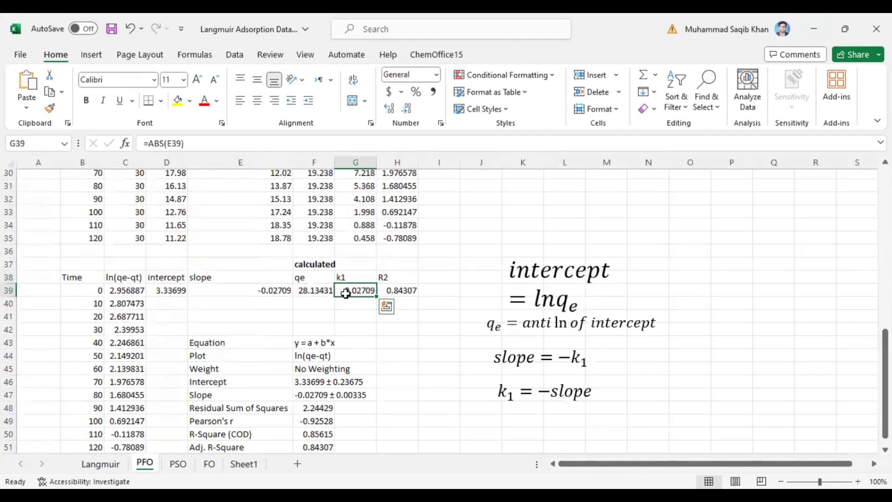
click(394, 290)
click(344, 291)
click(305, 290)
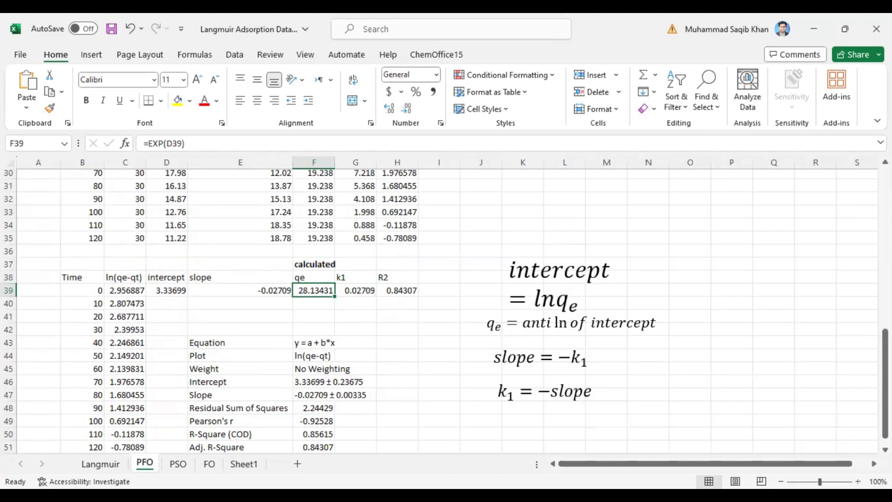
- Switch to OriginPro, open the ln(qe-qt) versus Time graph, and delete its fit results table and legend
key(alt+Tab)
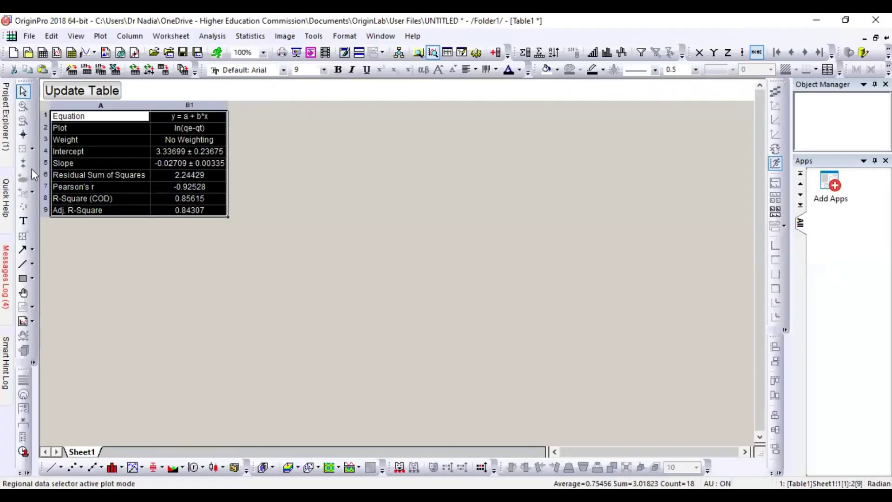
mouse_move(8, 131)
double_click(51, 196)
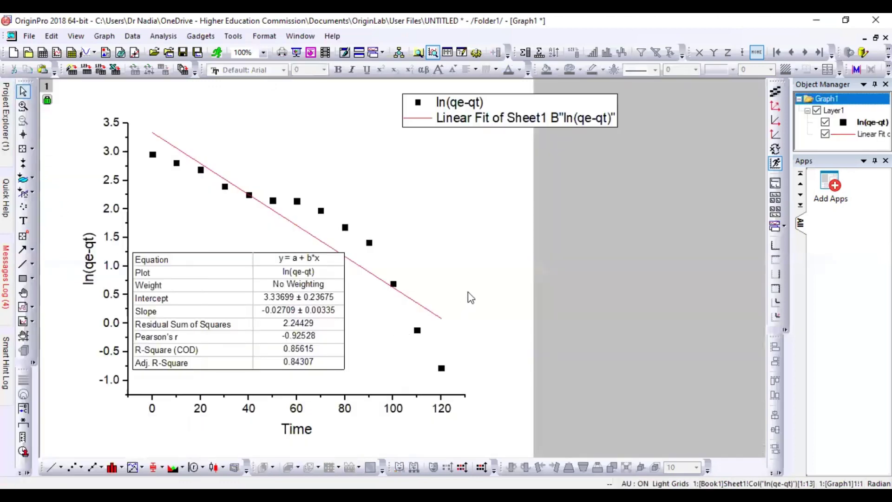
click(344, 343)
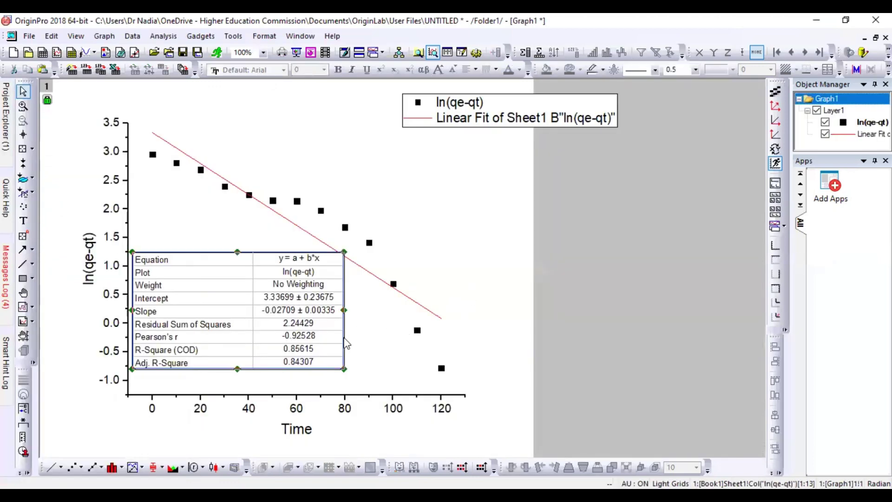
key(Delete)
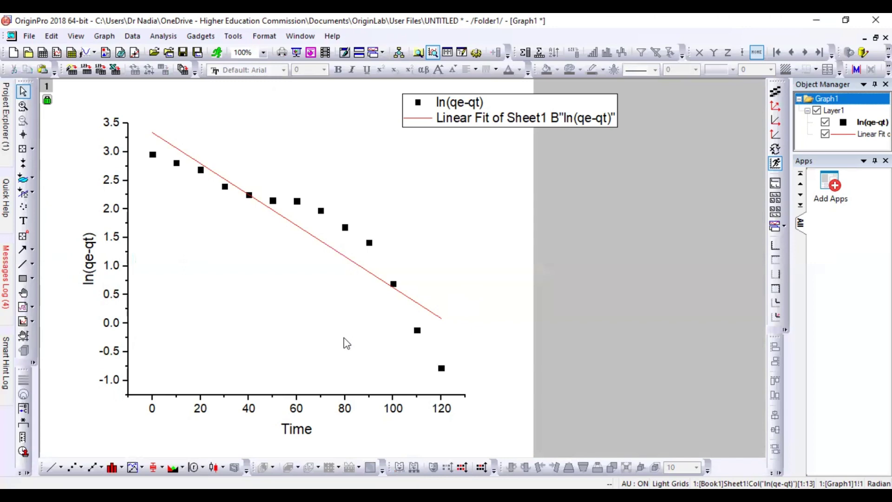
click(481, 134)
key(Delete)
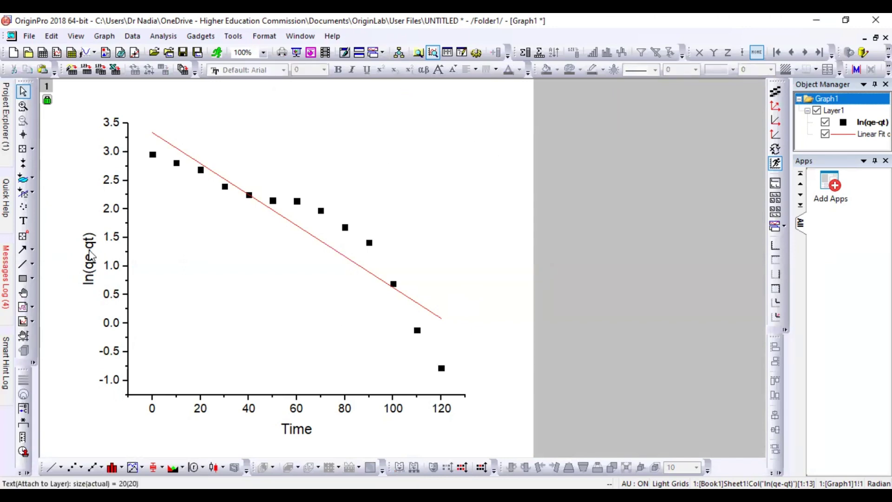
- Add the text title "Pseudo First Order Kinetic Model" above the plotted data and shift it slightly up toward the graph's centre
click(23, 223)
click(237, 134)
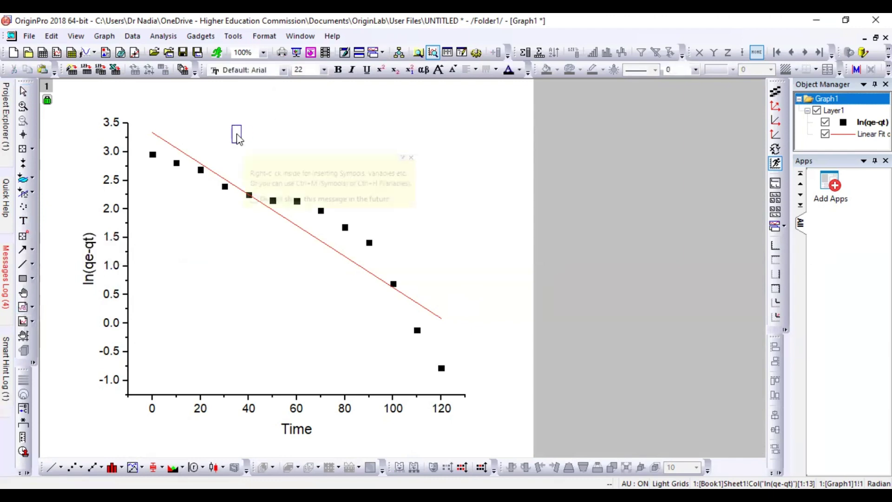
text(Pseu)
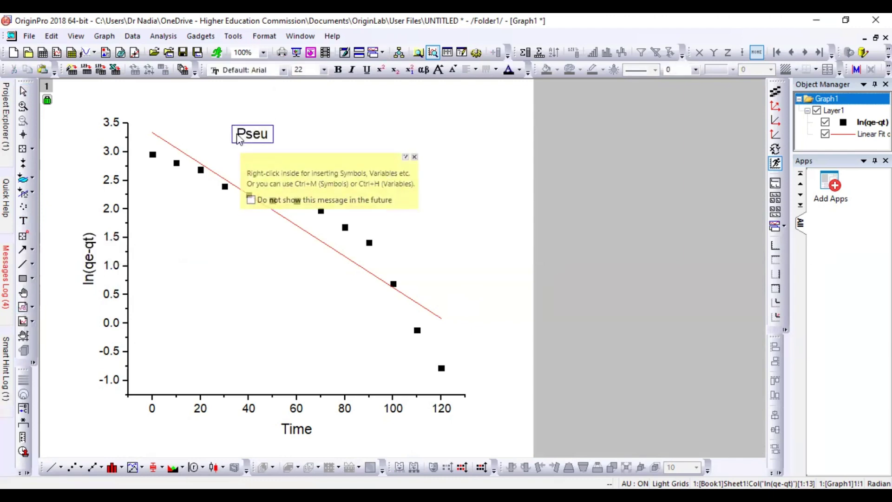
text(do First Order Kinetic Model)
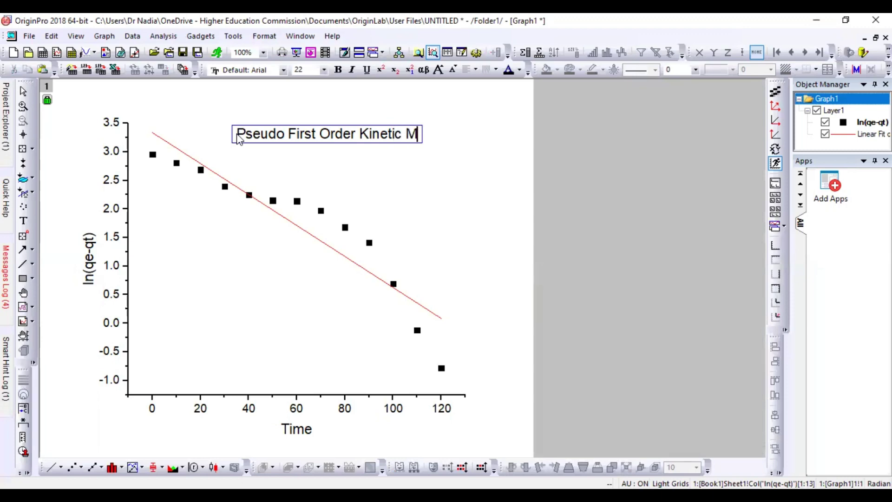
click(289, 159)
click(289, 146)
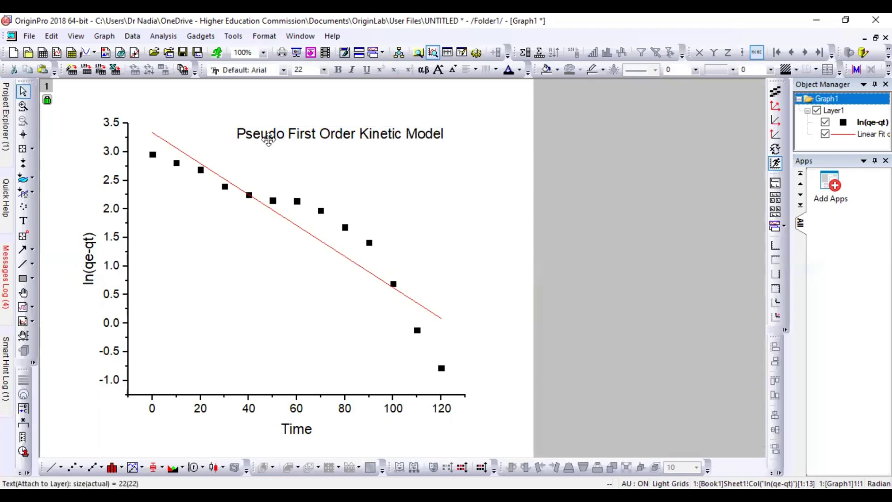
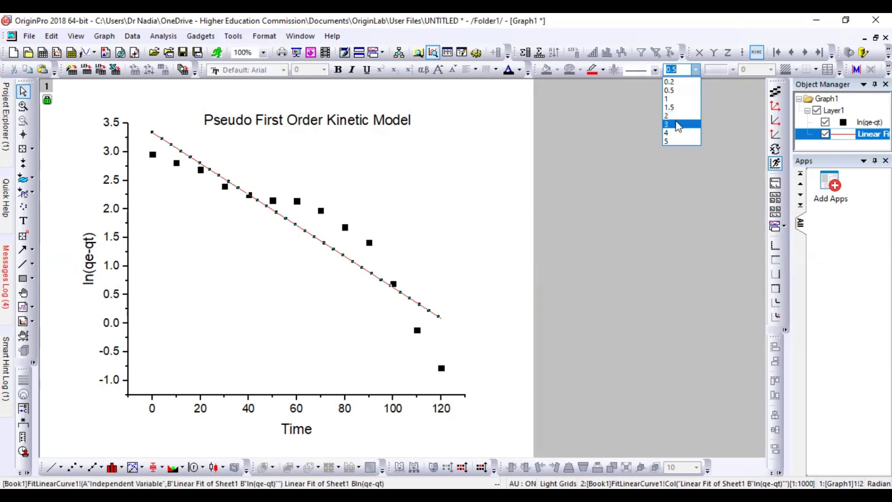
- Set the linear fit line's width to 3 and the black square data symbols' size to 12
click(677, 125)
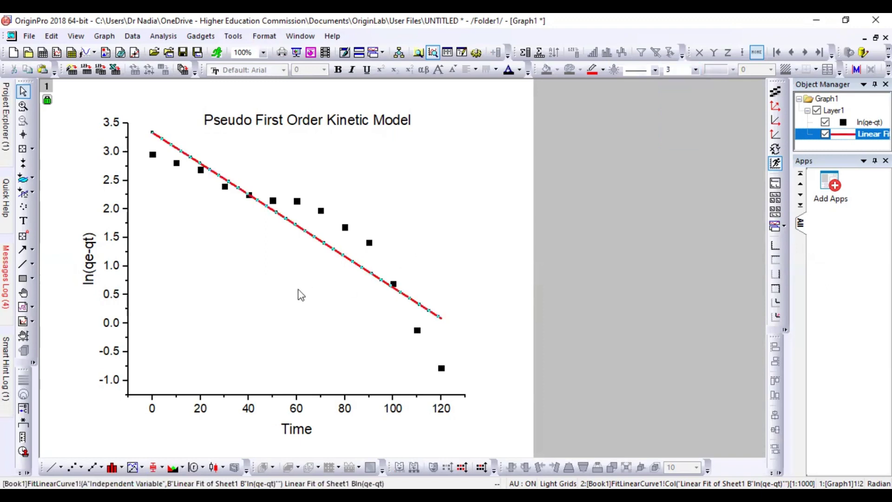
click(297, 203)
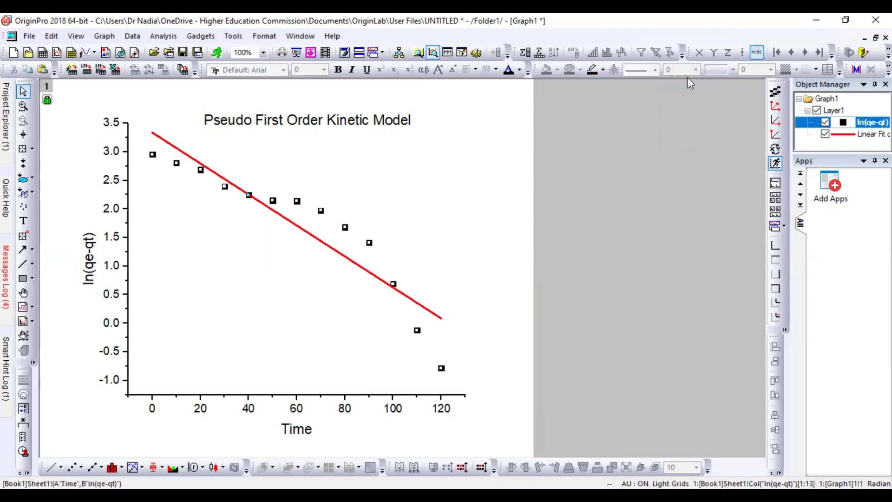
double_click(321, 211)
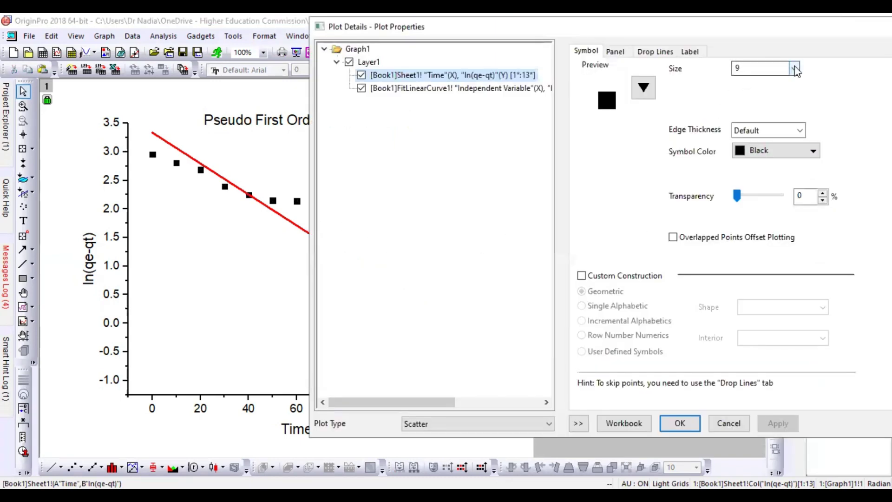
click(795, 70)
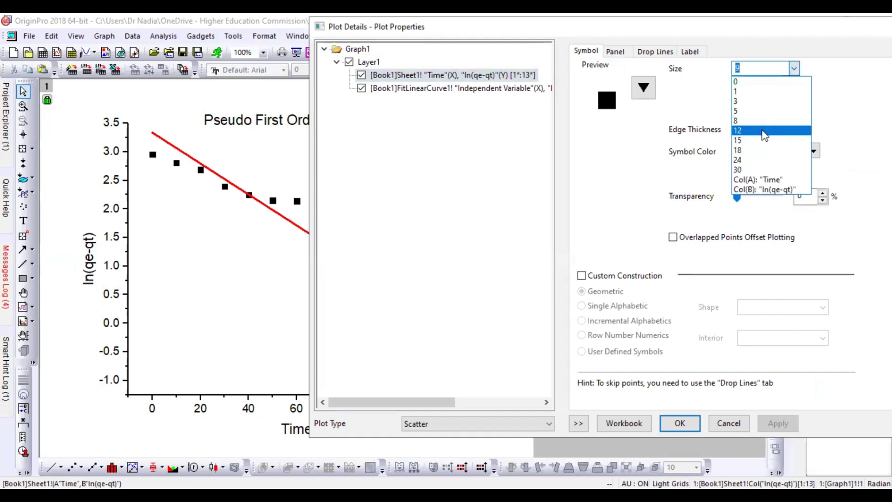
click(764, 132)
click(777, 423)
click(681, 423)
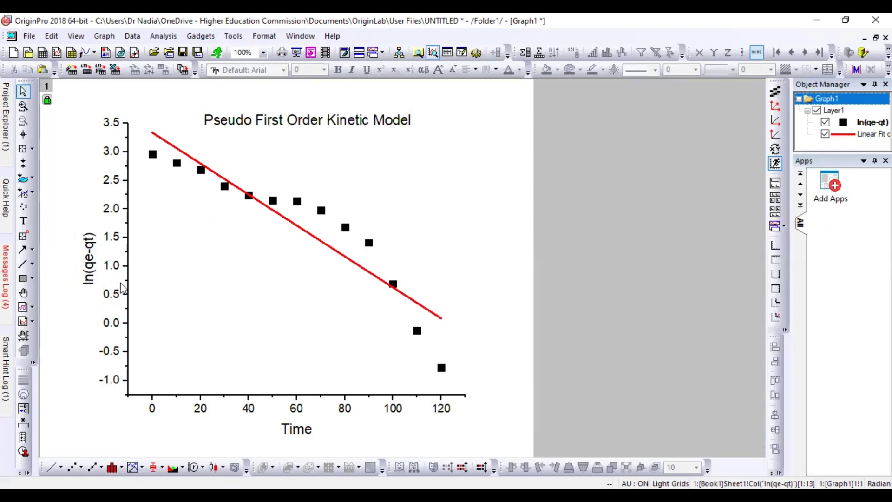
- Thicken the Y axis line and the X axis line to a width of 3
click(127, 290)
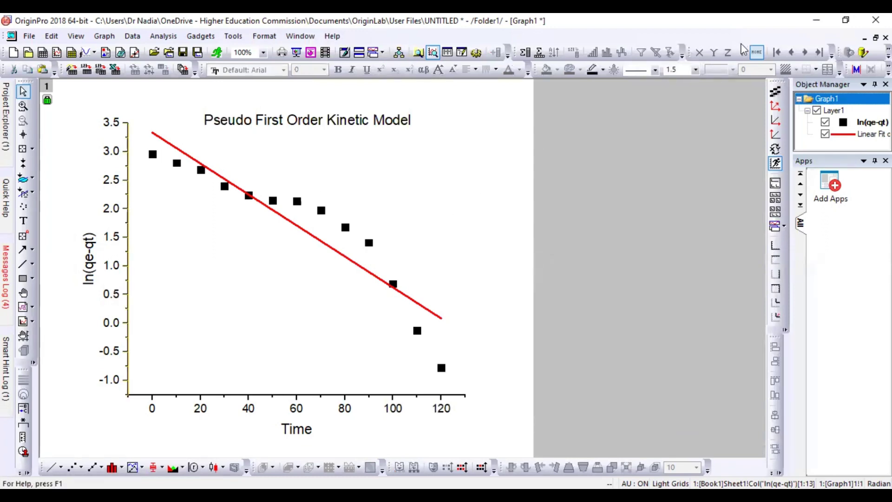
click(695, 70)
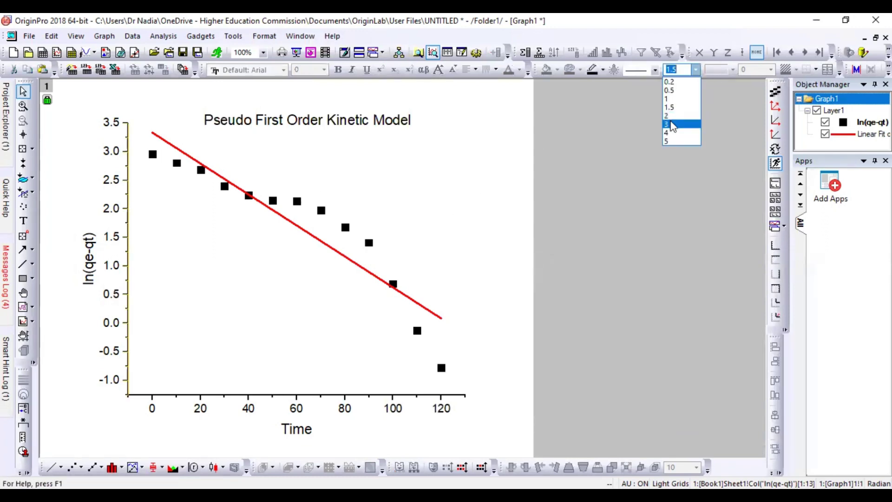
click(671, 125)
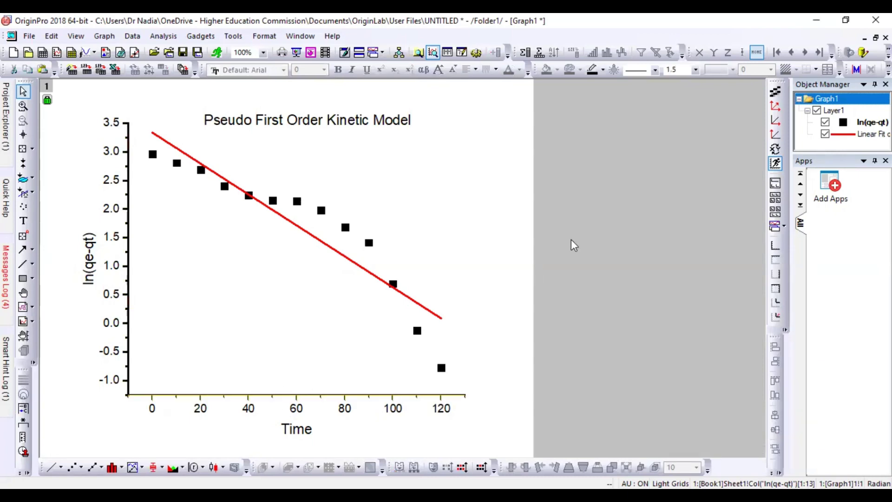
click(696, 69)
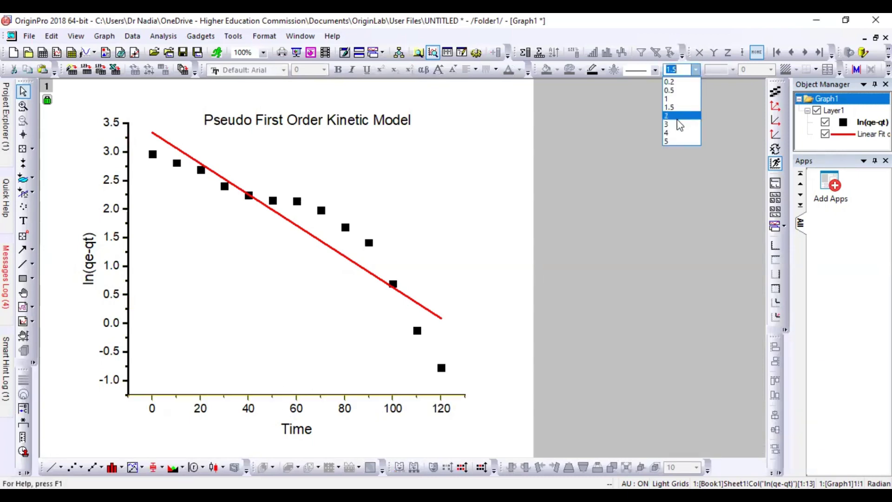
click(674, 122)
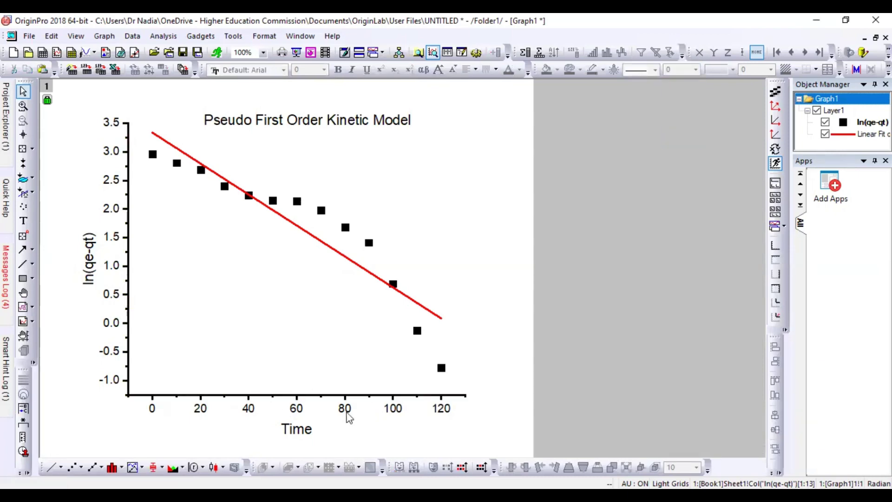
- Replace the X axis title with "Time (min)"
click(300, 430)
click(299, 430)
double_click(310, 430)
click(310, 430)
key(ctrl+a)
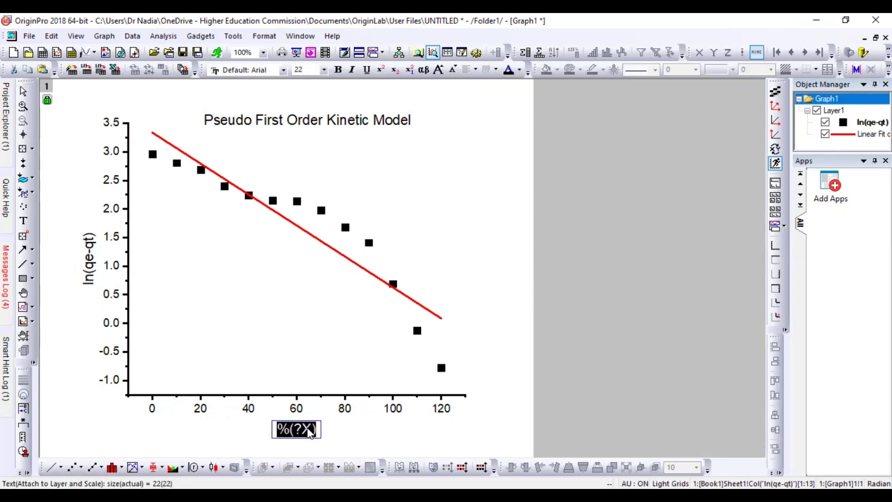
text(Time (min)
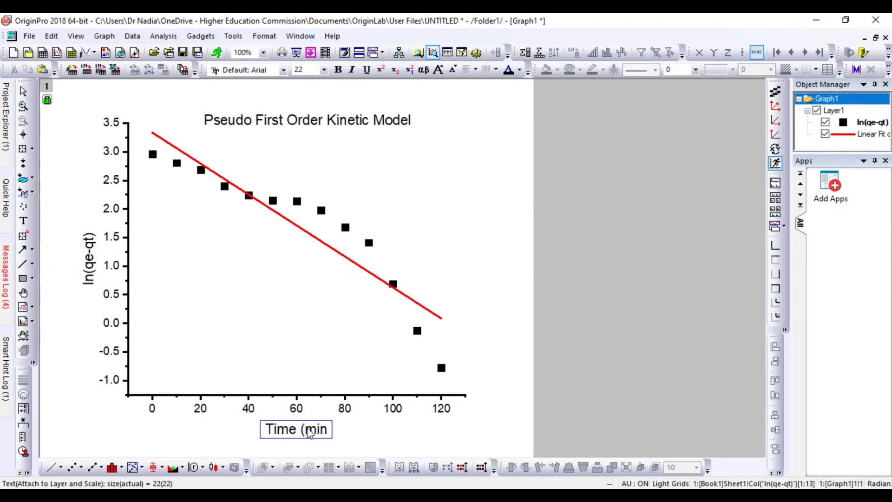
text())
click(207, 438)
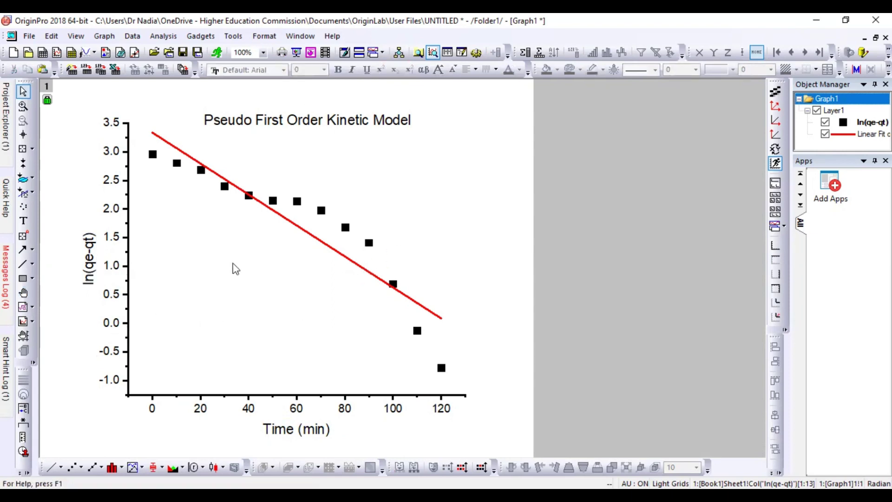
- Nudge the "Pseudo First Order Kinetic Model" title slightly up and to the left to centre it over the plot
click(227, 123)
click(225, 125)
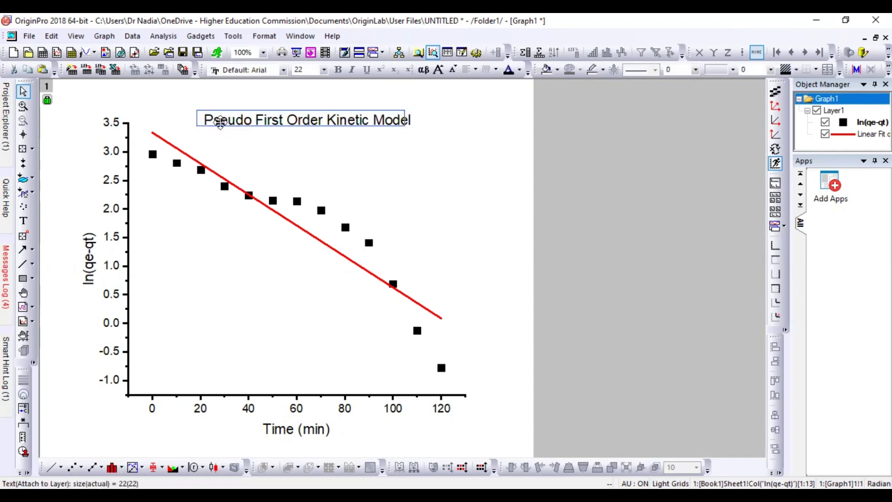
key(Escape)
click(468, 174)
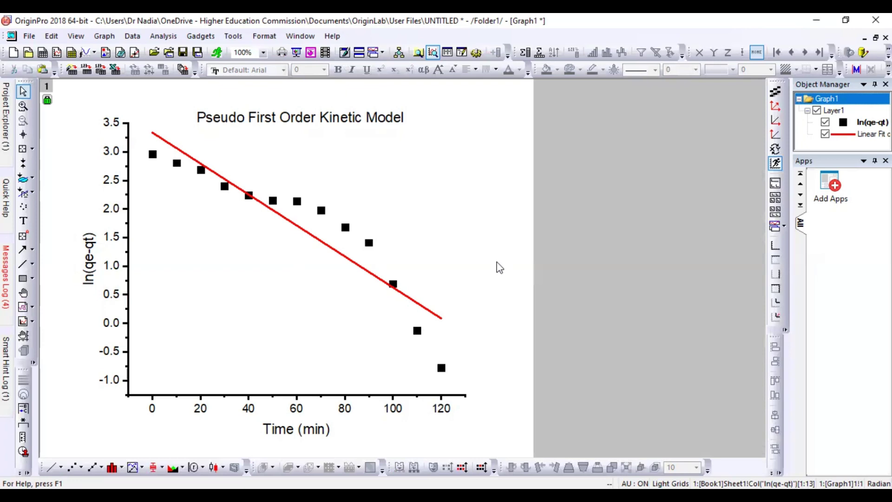
- Return to the Excel PFO sheet and examine the calculated qe, k1 and R2 results in F38:H39
click(316, 123)
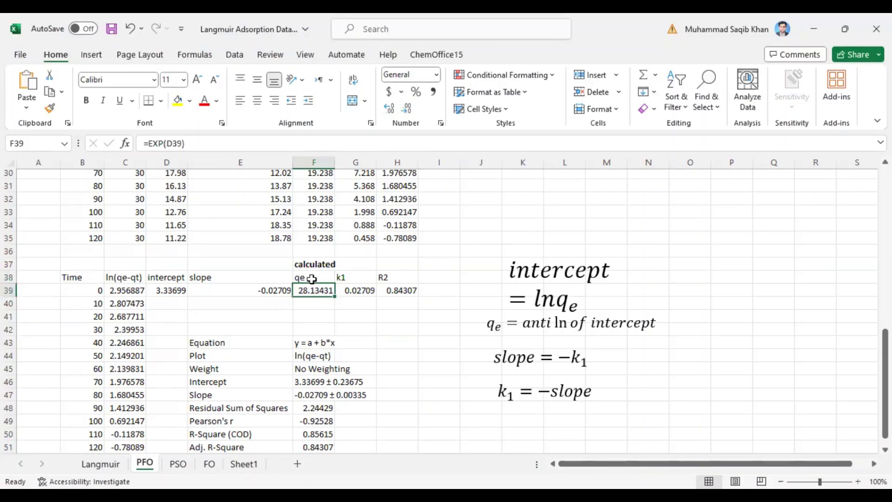
click(312, 279)
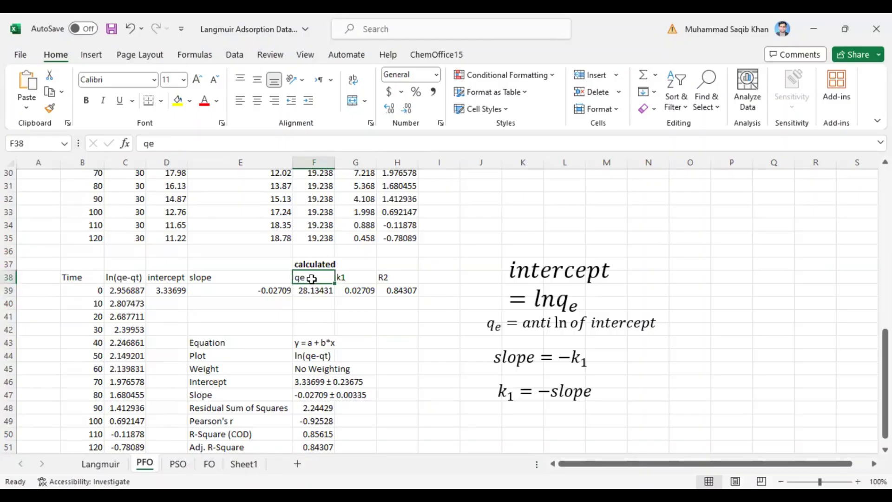
click(311, 290)
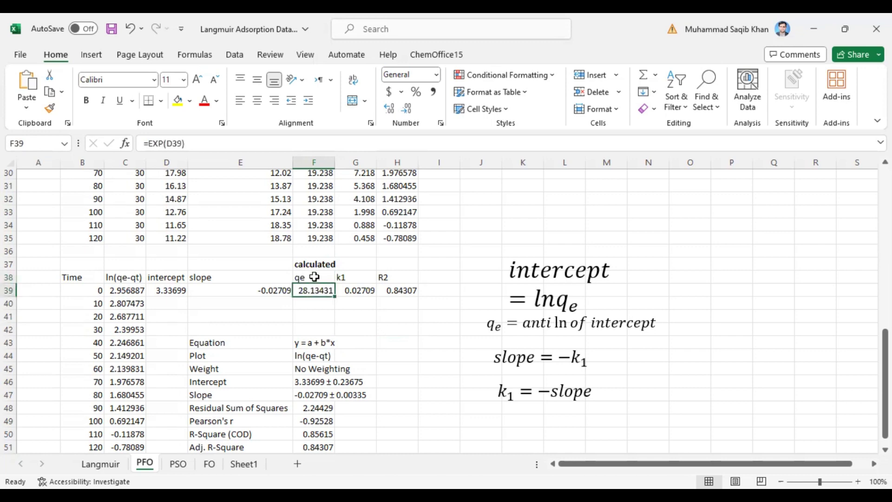
click(315, 277)
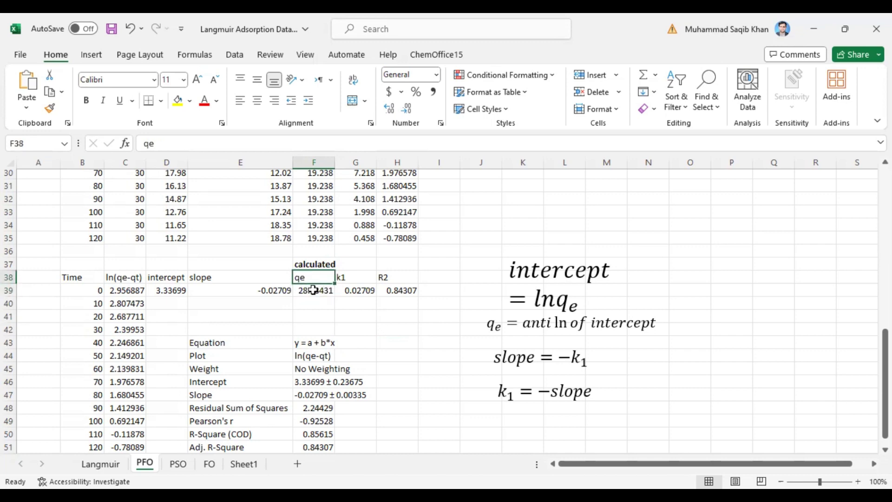
click(314, 290)
drag(313, 290, 394, 278)
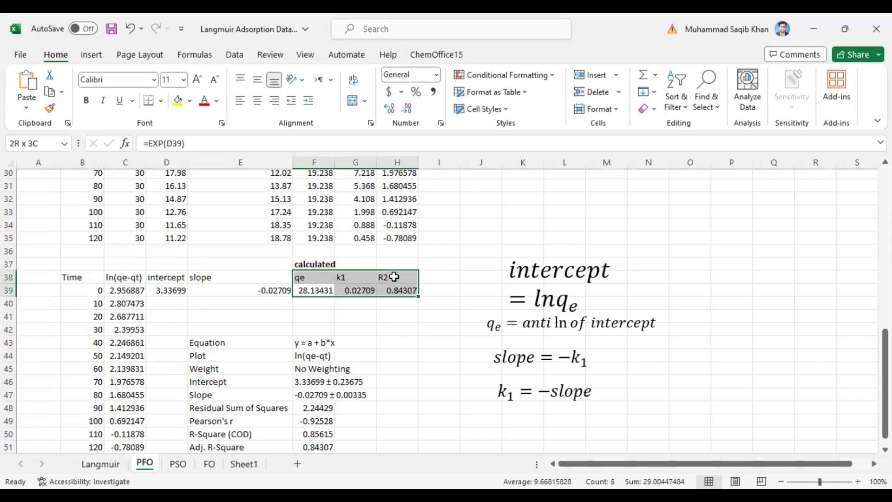
click(323, 277)
drag(324, 277, 388, 289)
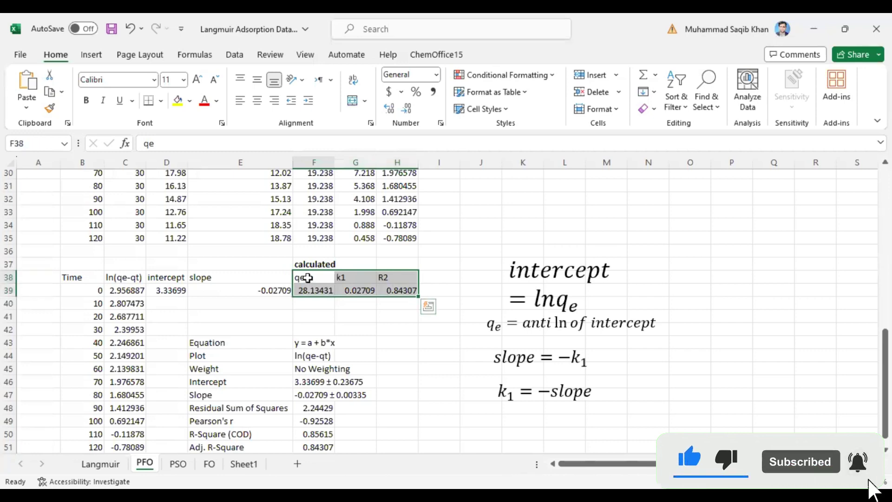
click(307, 278)
drag(311, 278, 401, 289)
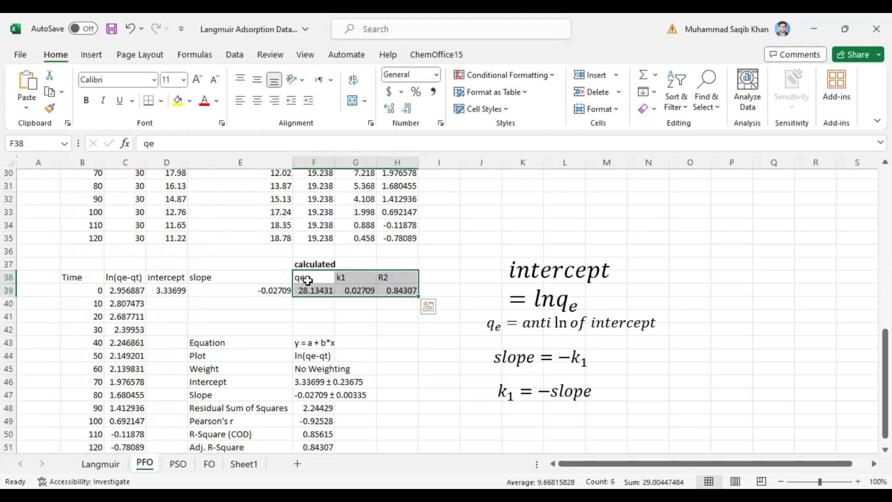
click(306, 278)
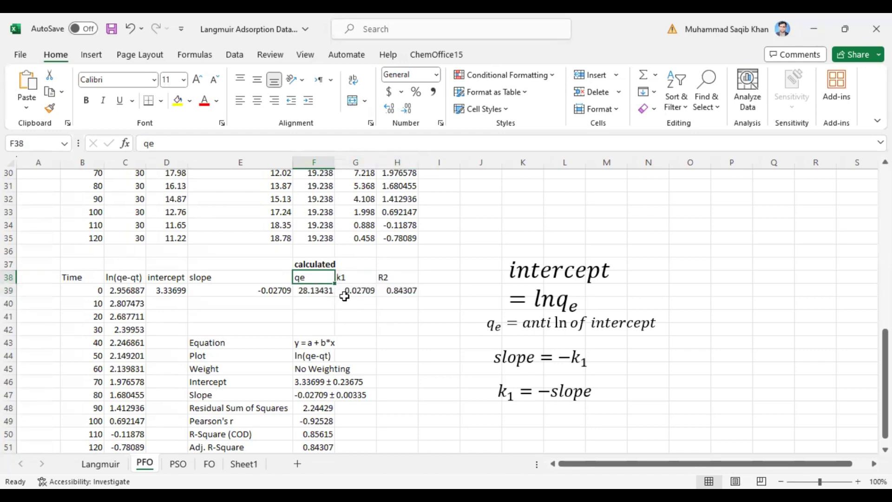
drag(313, 278, 410, 284)
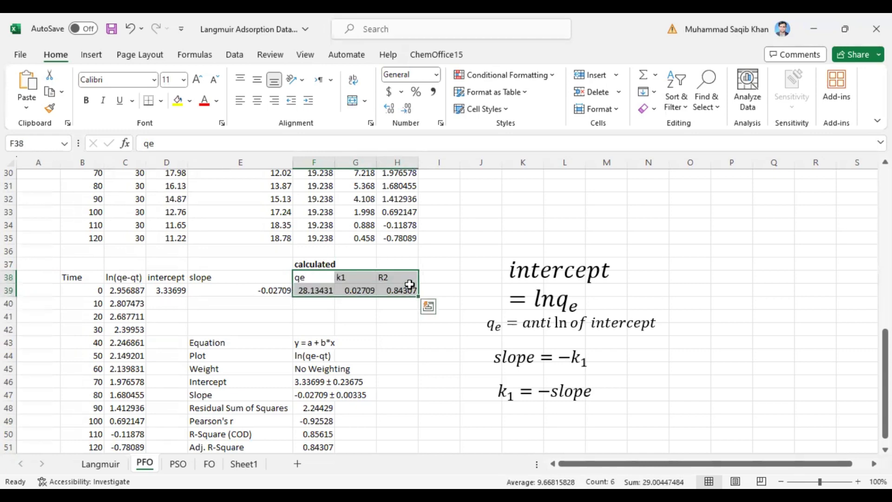
click(337, 288)
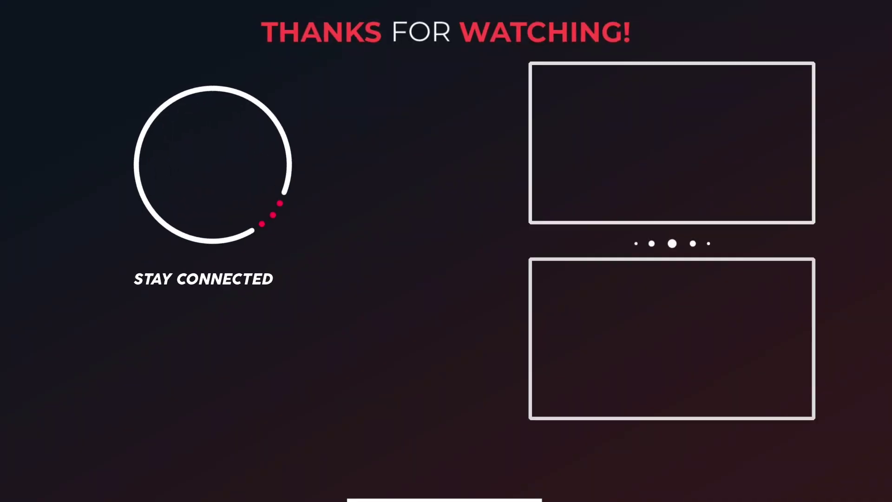